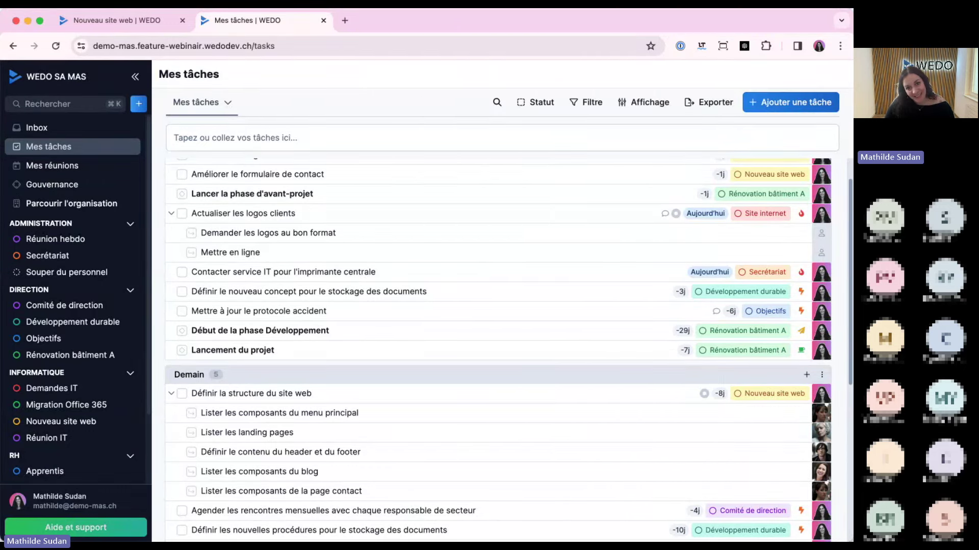
Step: Switch to the Nouveau site web tab and open the Secrétariat workspace's Tâches list
click(143, 23)
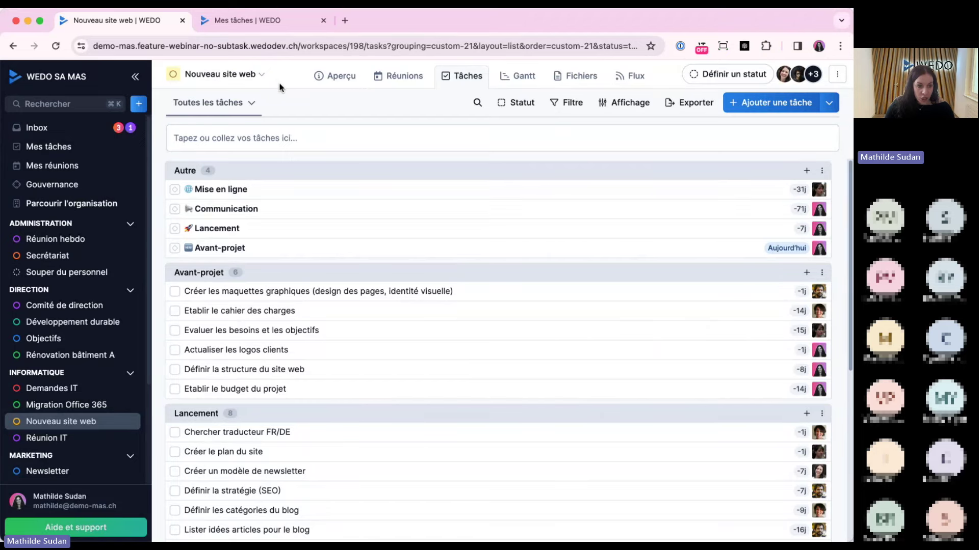
click(61, 259)
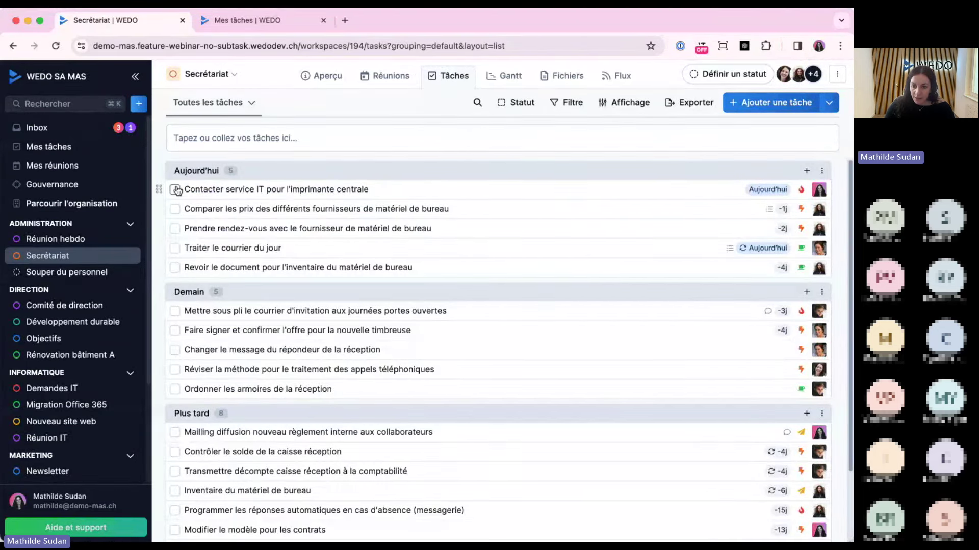
Step: Tick off the IT printer and Traiter le courrier du jour tasks, and delete the répondeur message task
click(176, 190)
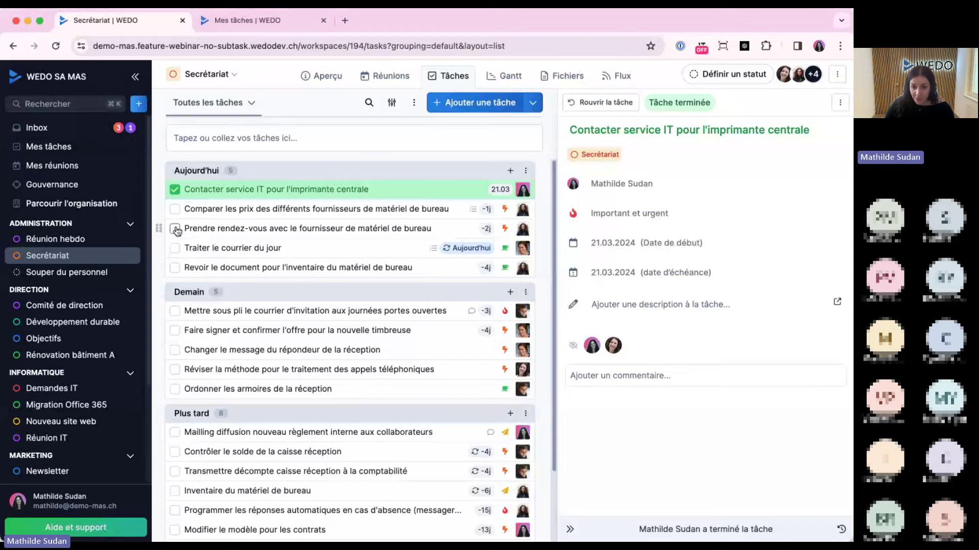
click(176, 229)
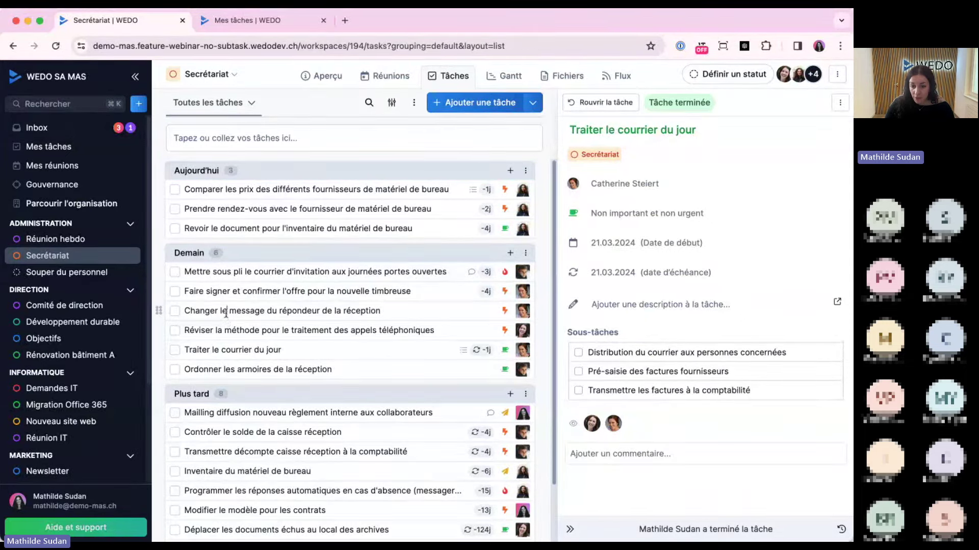
click(226, 312)
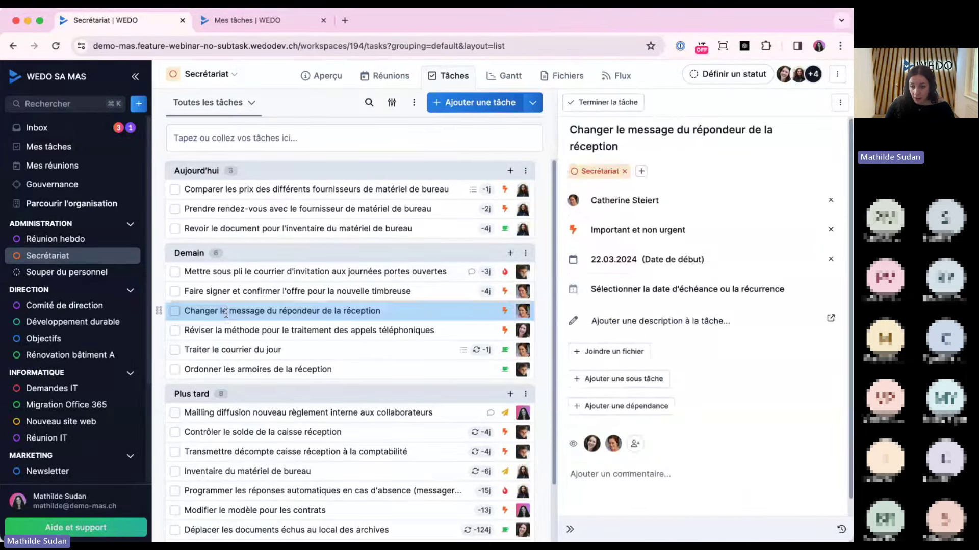
click(835, 103)
click(784, 220)
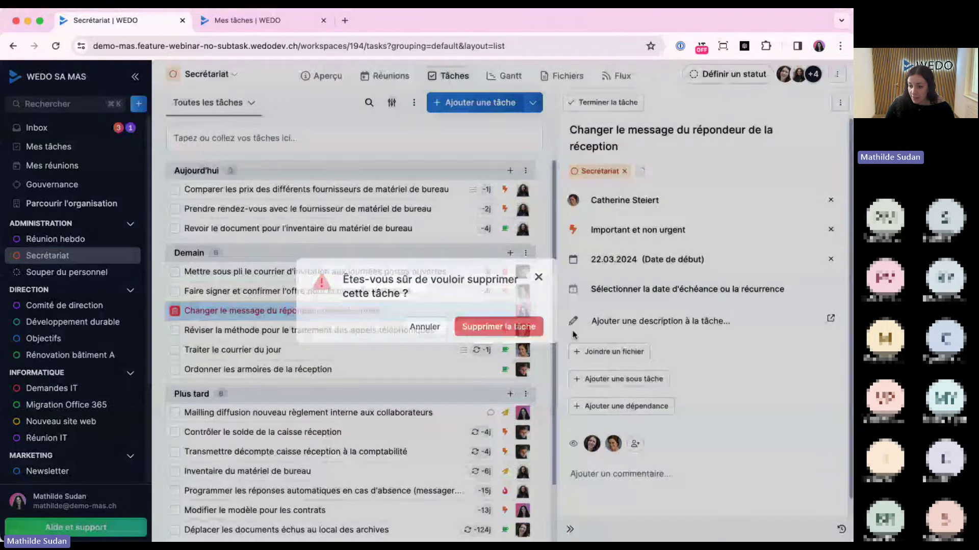
click(498, 326)
click(570, 530)
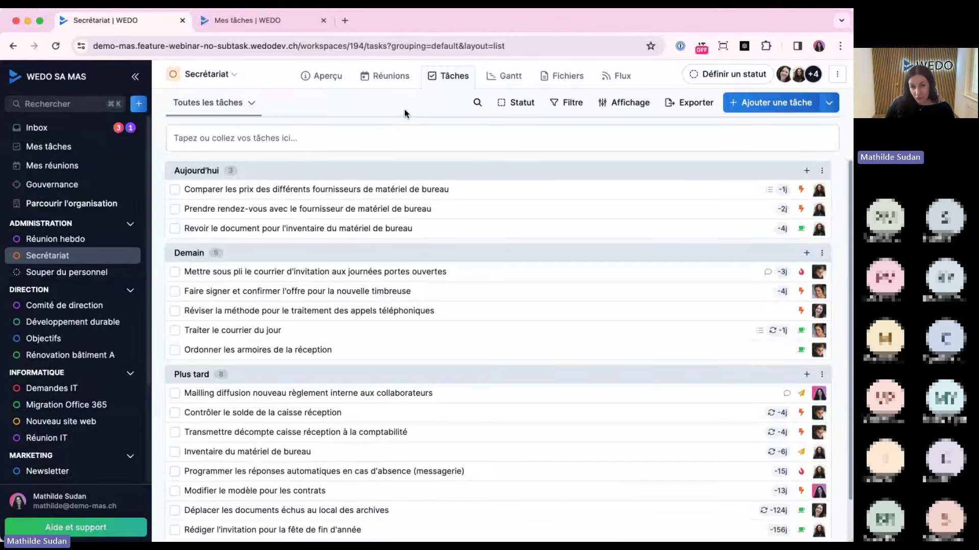
Step: Set the Statut filter to show only Terminées and Supprimées tasks
click(523, 104)
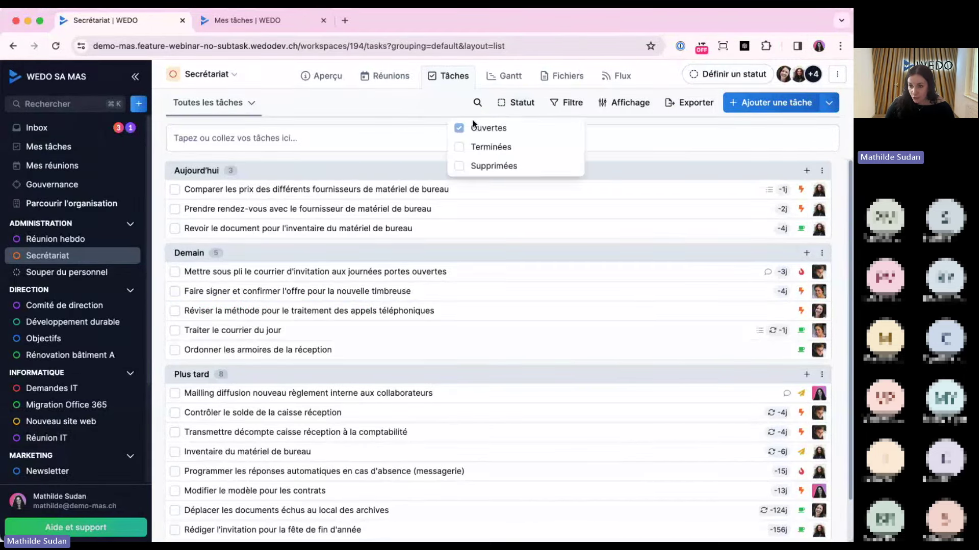
click(458, 148)
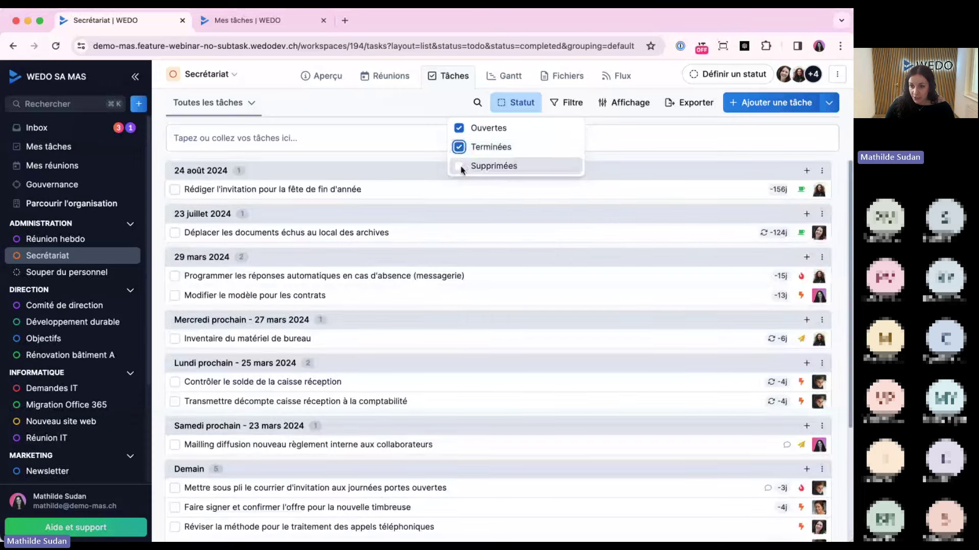
click(459, 166)
click(459, 128)
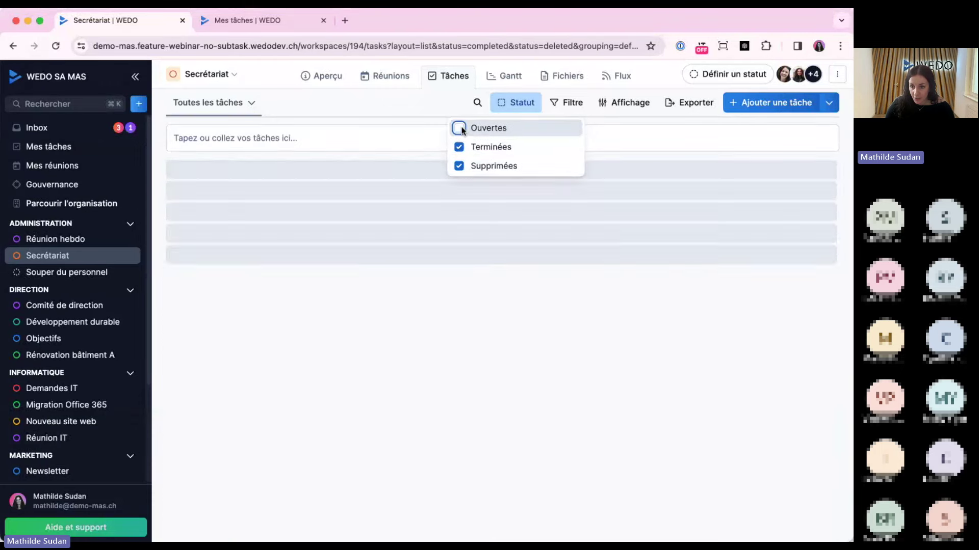
click(411, 103)
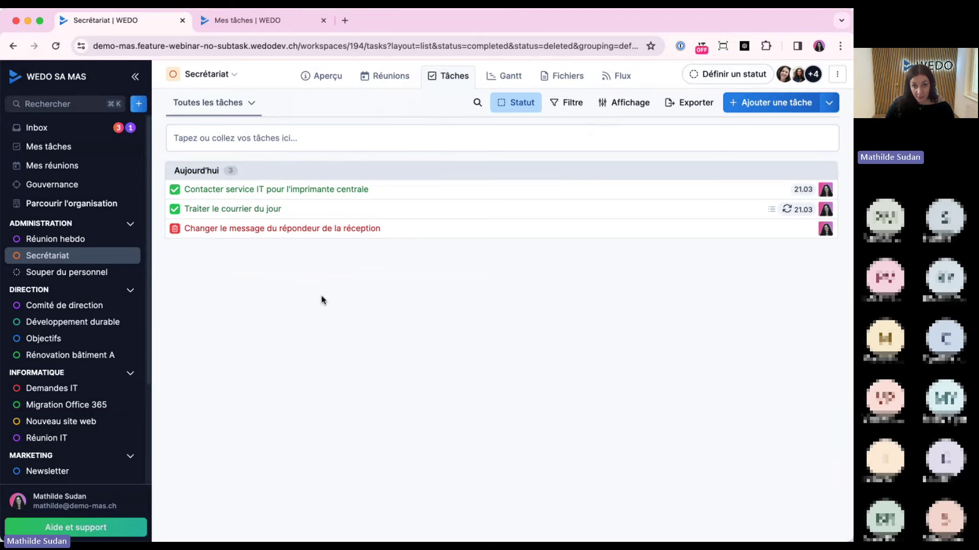
Step: Restore the répondeur task, reopen Traiter le courrier du jour, and set Statut back to Ouvertes
click(175, 232)
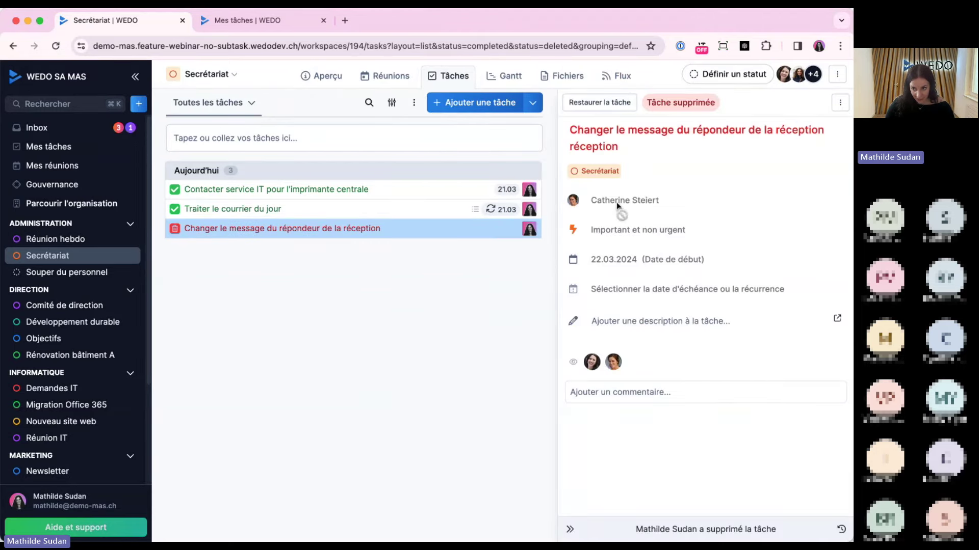
click(620, 109)
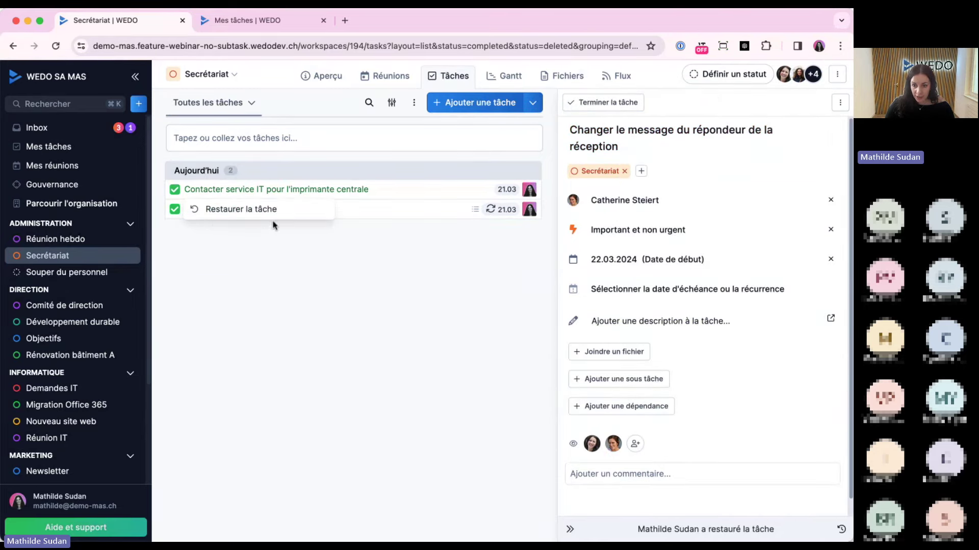
click(269, 215)
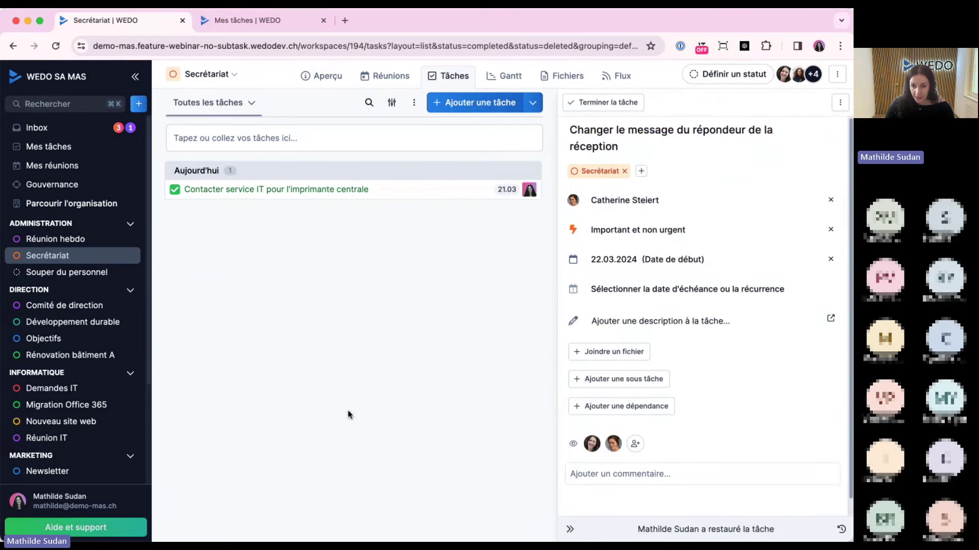
click(571, 529)
click(525, 113)
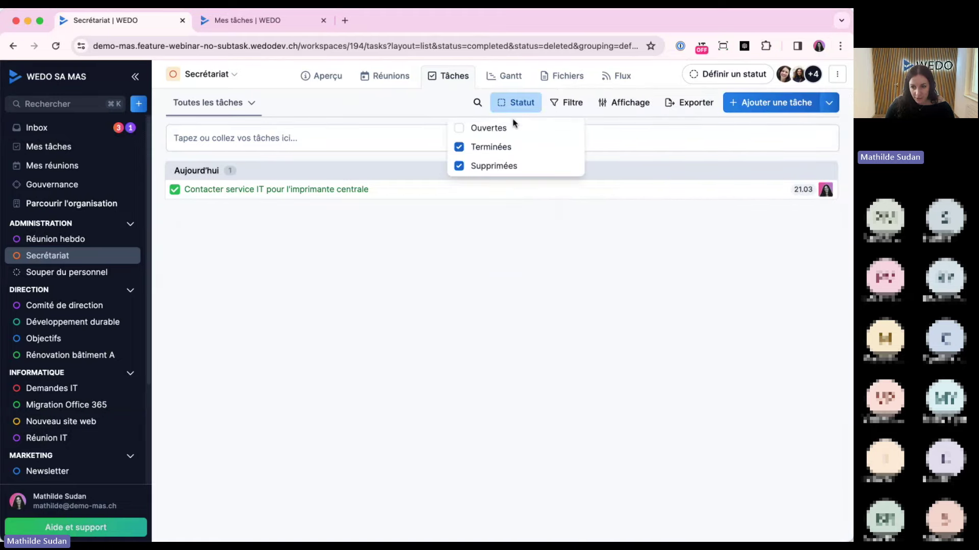
click(488, 128)
click(377, 119)
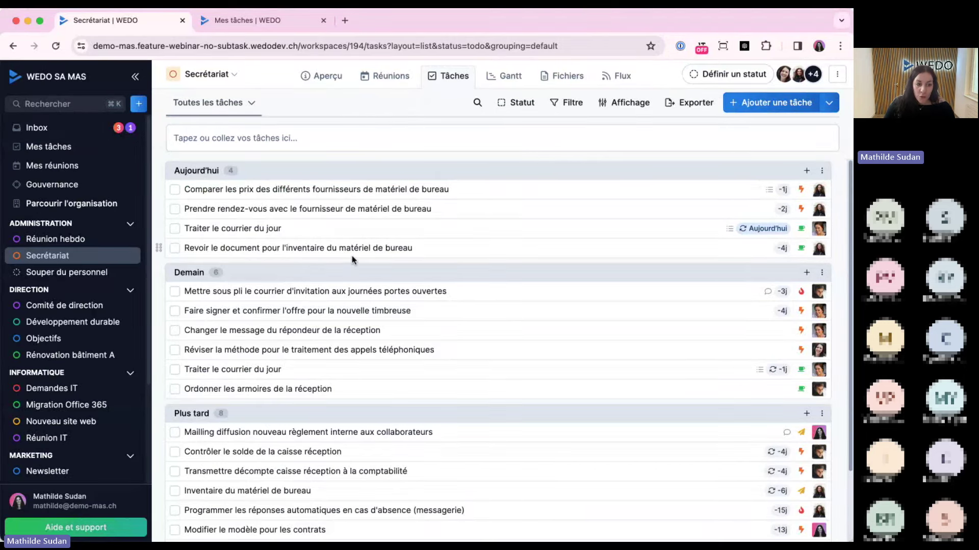
Step: In Nouveau site web, start a new task filter named 'Tâches MS phase 2'
click(58, 419)
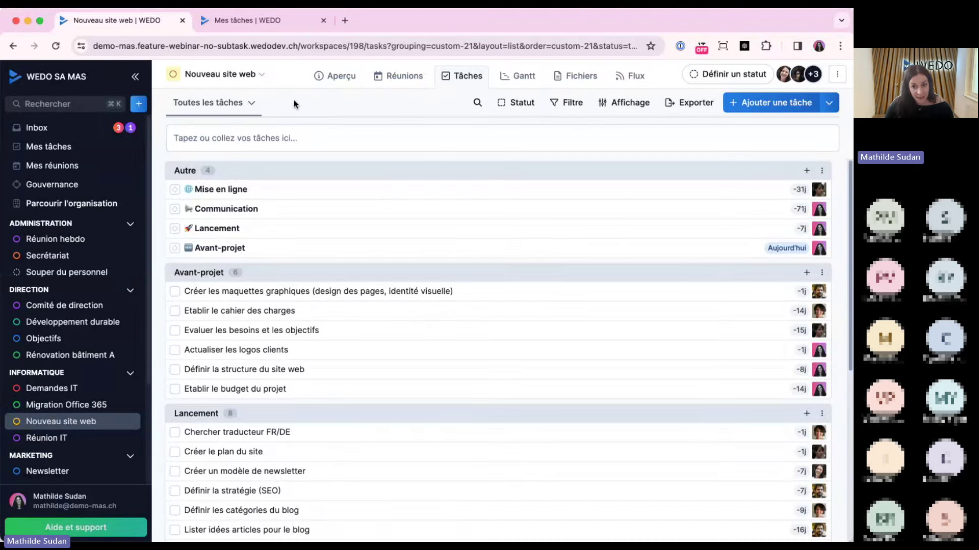
click(252, 102)
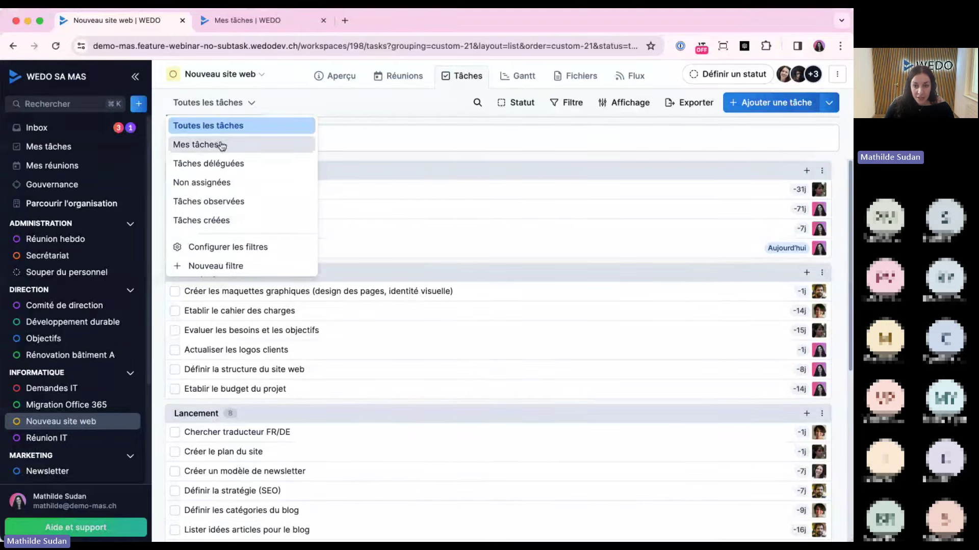
click(237, 273)
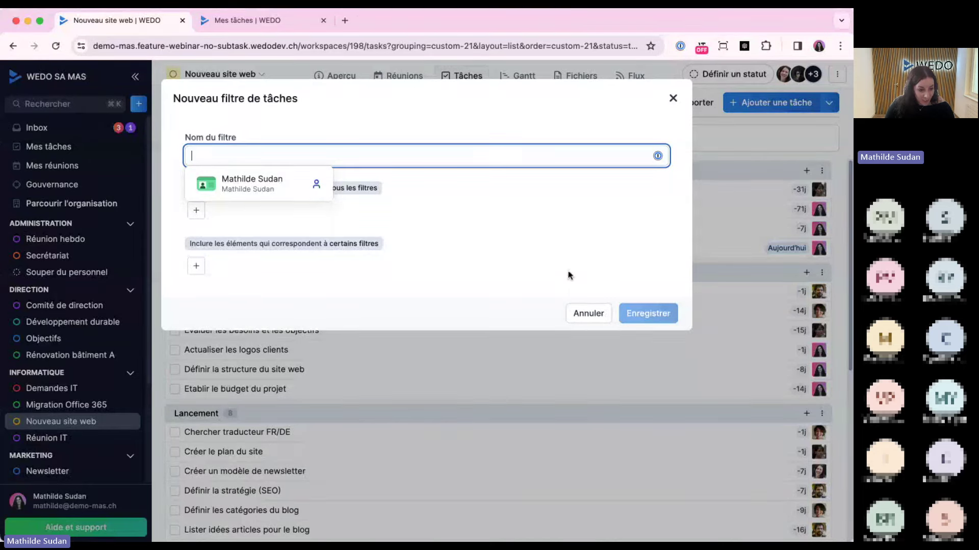
click(568, 243)
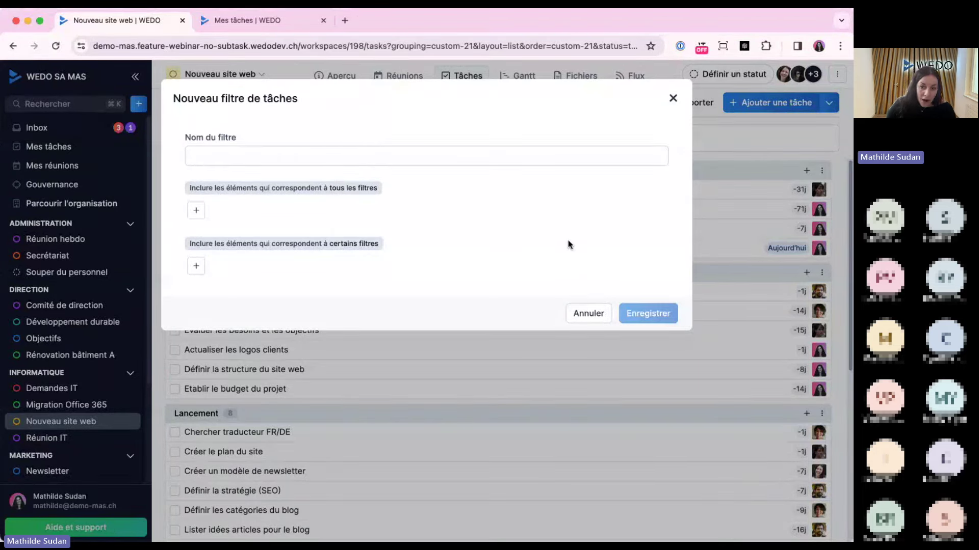
click(512, 152)
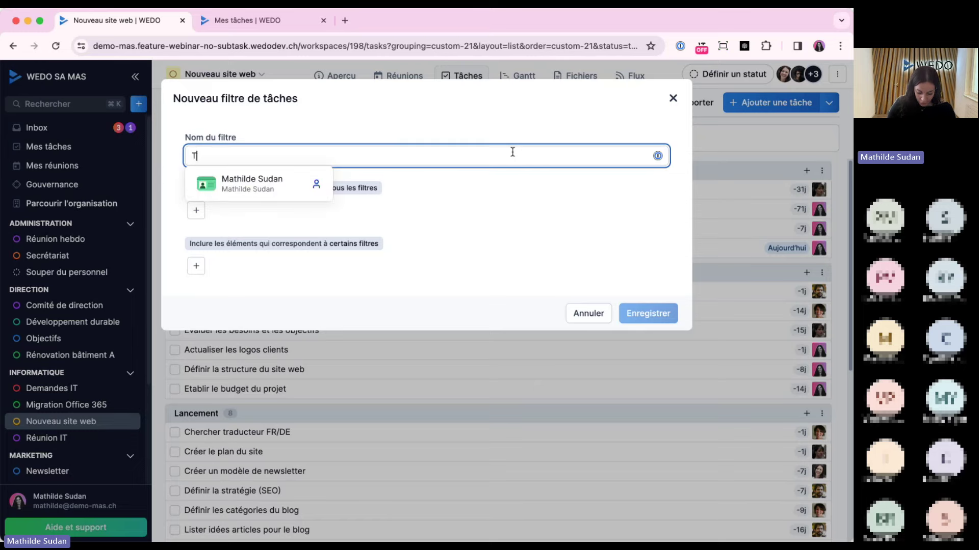
text(T'ach)
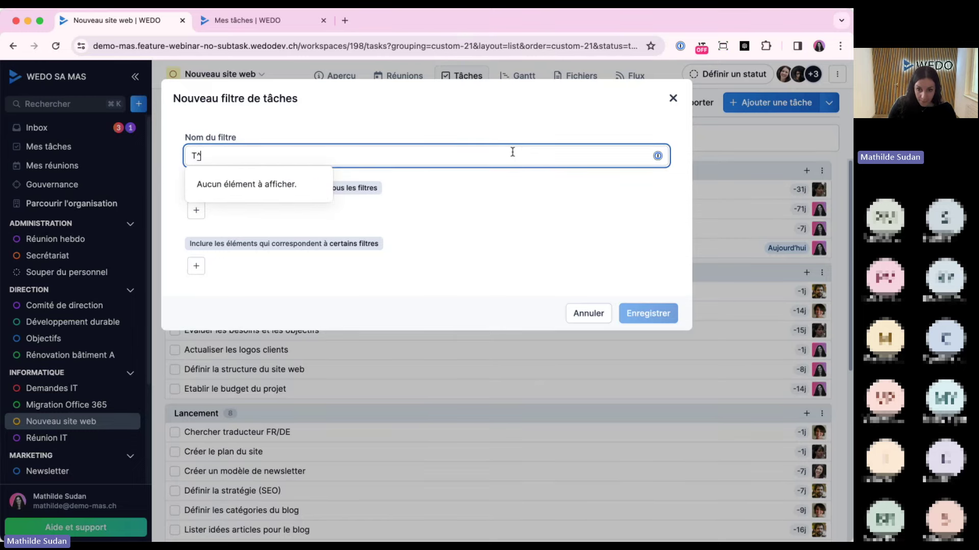
text(ches)
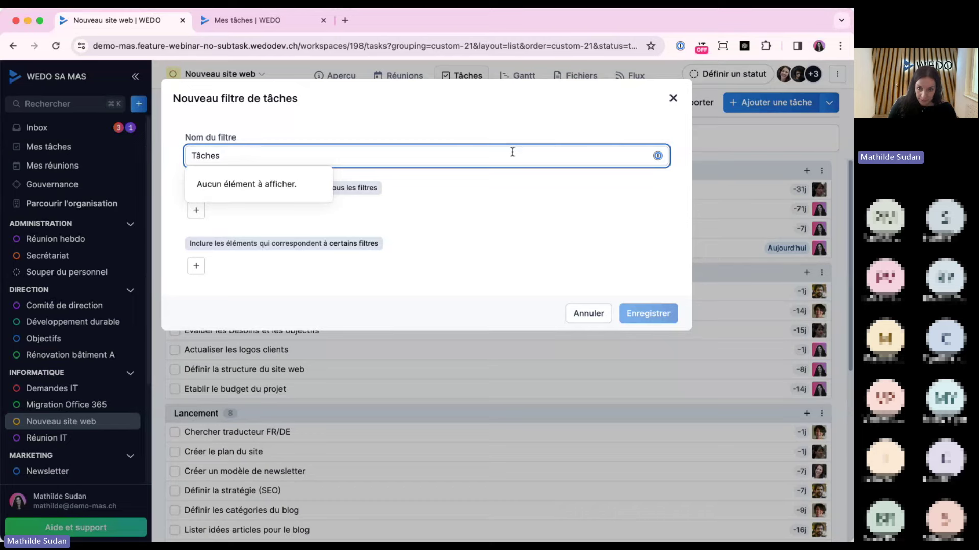
text( MS phas)
text(e 12)
key(BackSpace)
key(BackSpace)
text(2)
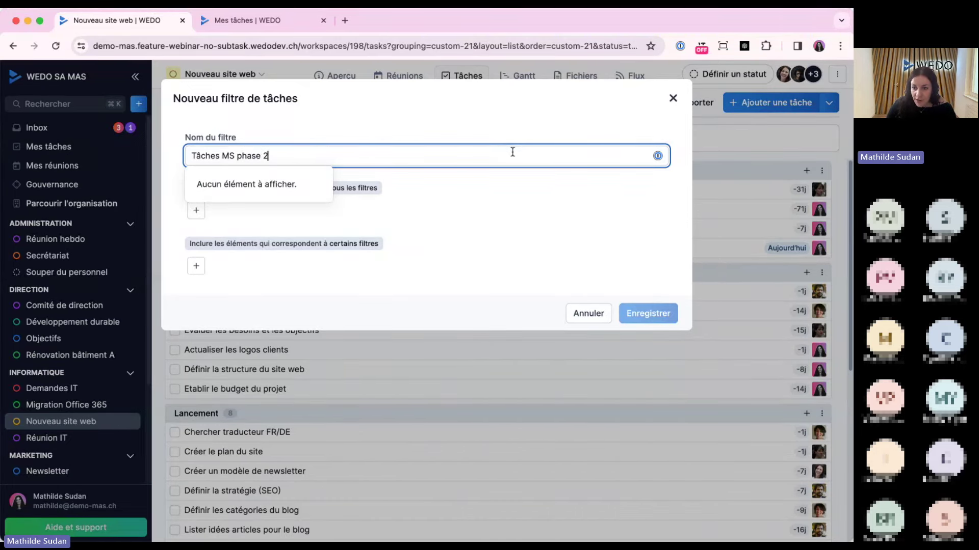
Step: Add conditions Responsable is me and Phase projet is Lancement, then save the filter
click(196, 210)
click(239, 209)
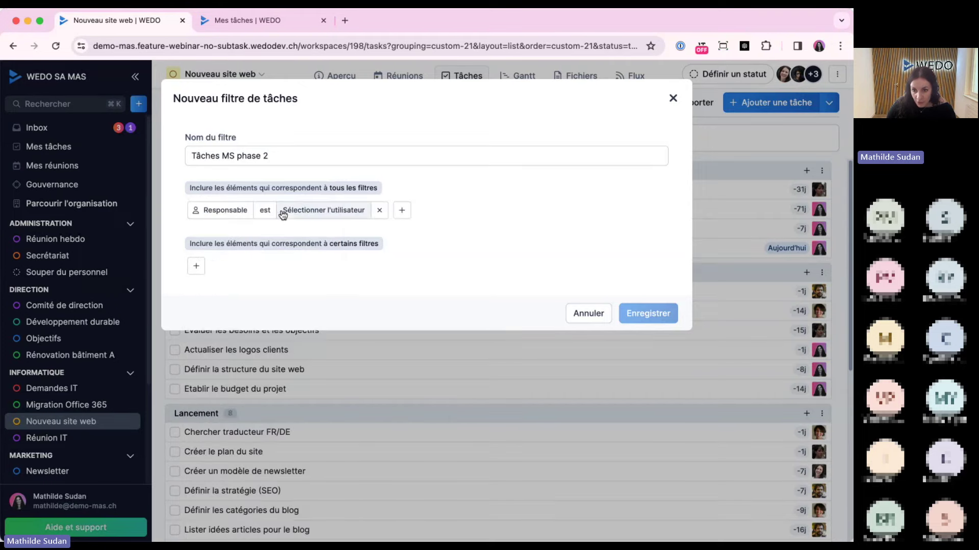
click(283, 213)
text(mat)
click(328, 288)
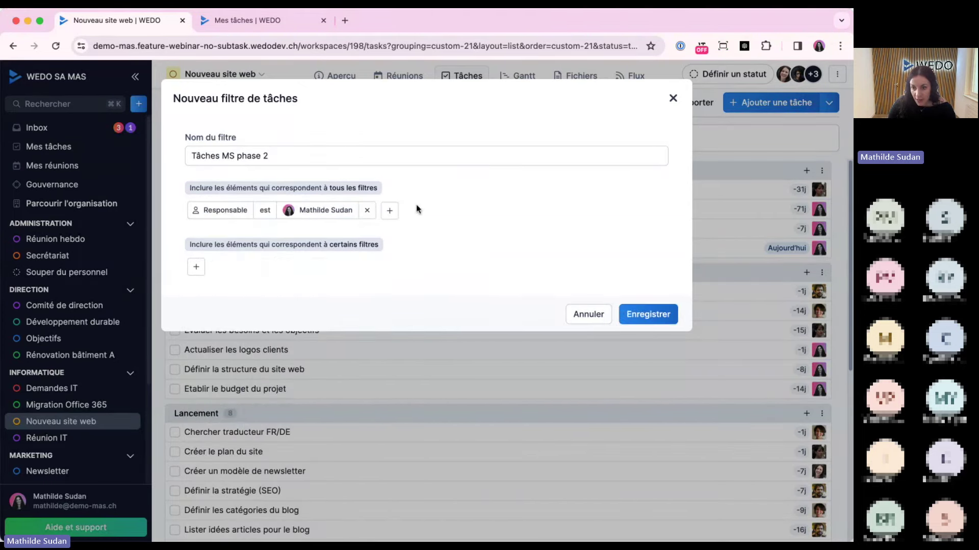
click(390, 214)
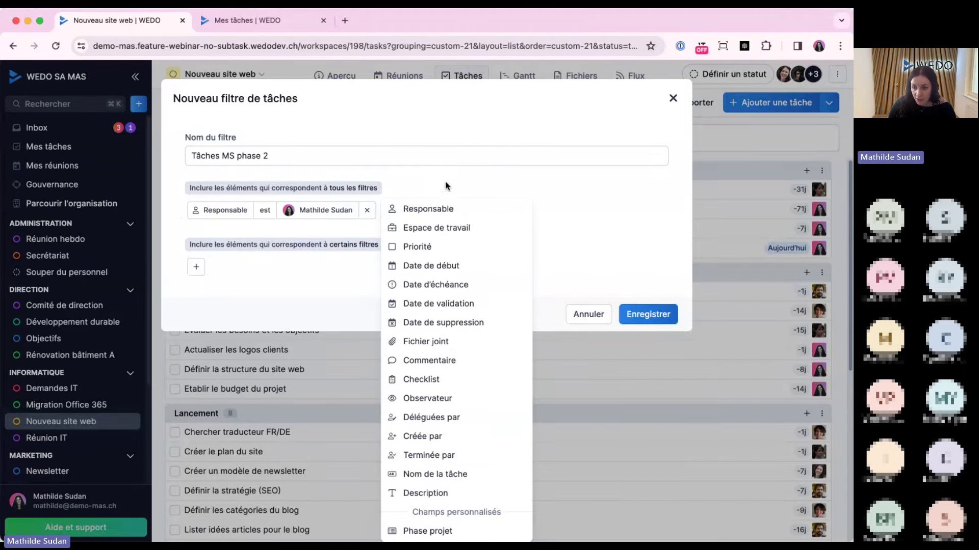
click(441, 531)
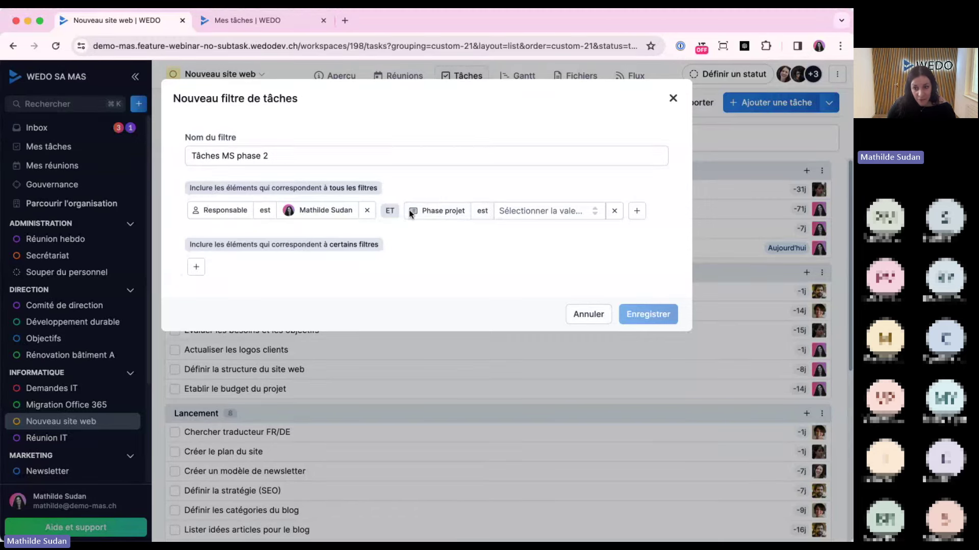
click(507, 212)
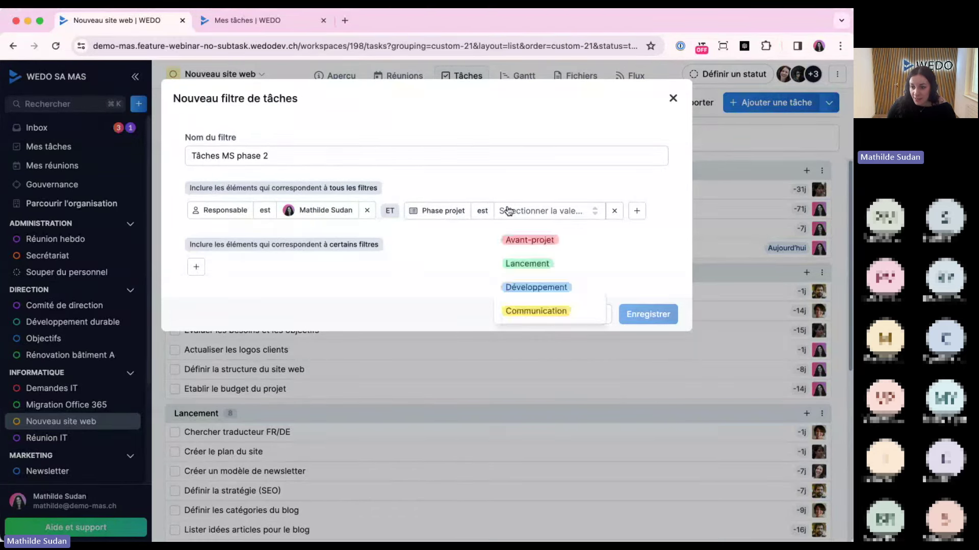
click(523, 265)
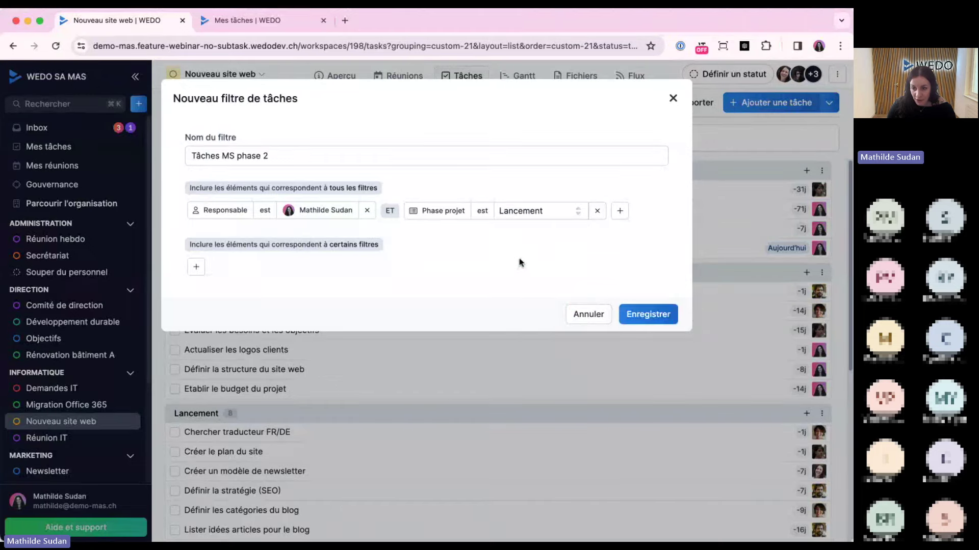
click(663, 317)
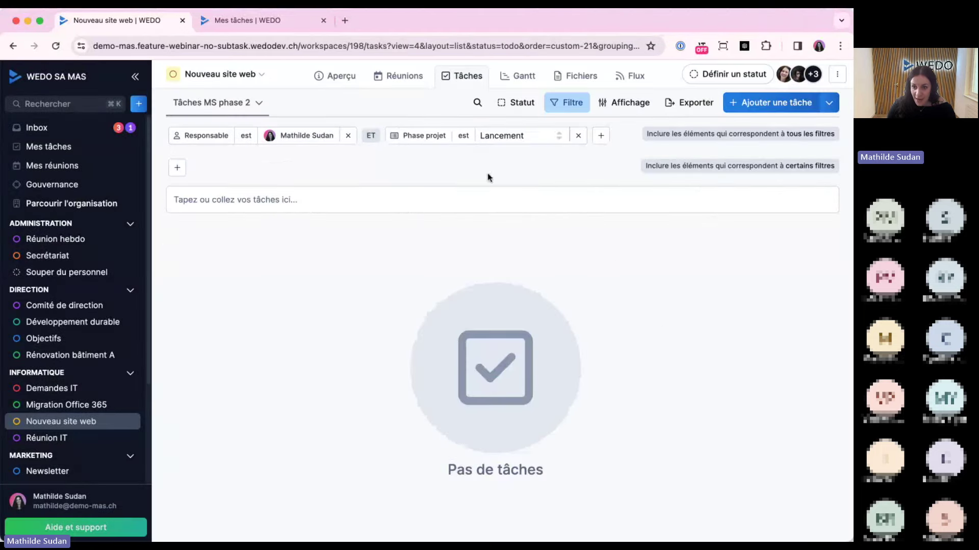
Step: Assign the Evaluer les besoins et les objectifs task to yourself
click(42, 422)
click(308, 329)
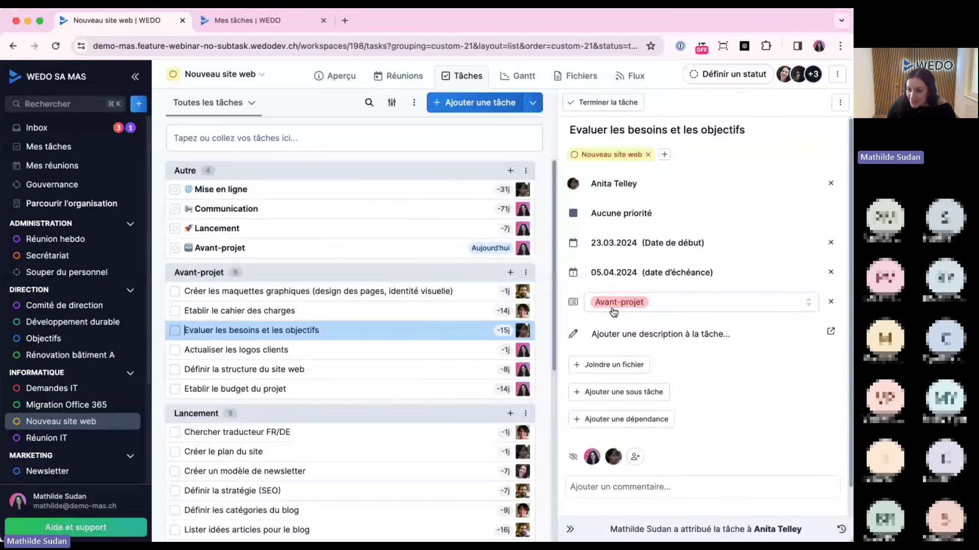
click(522, 331)
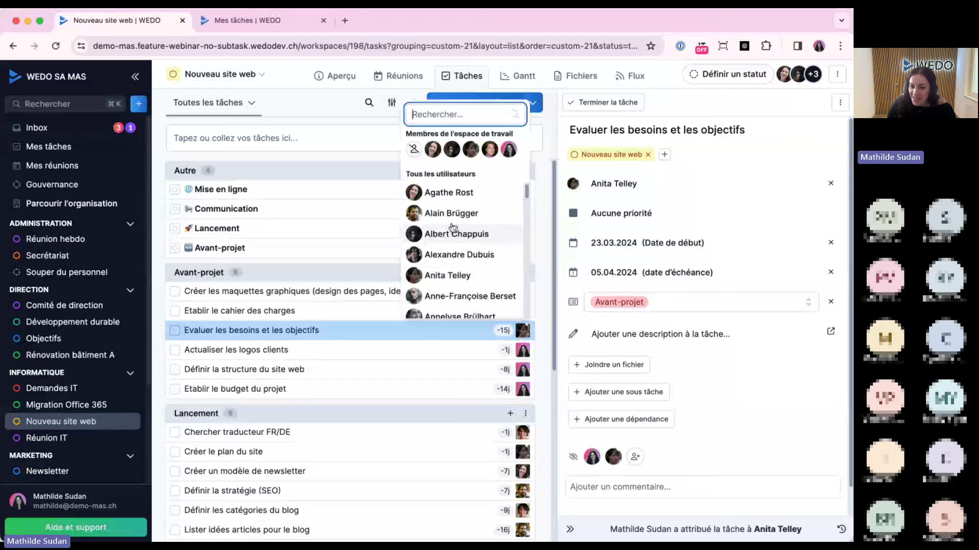
key(Escape)
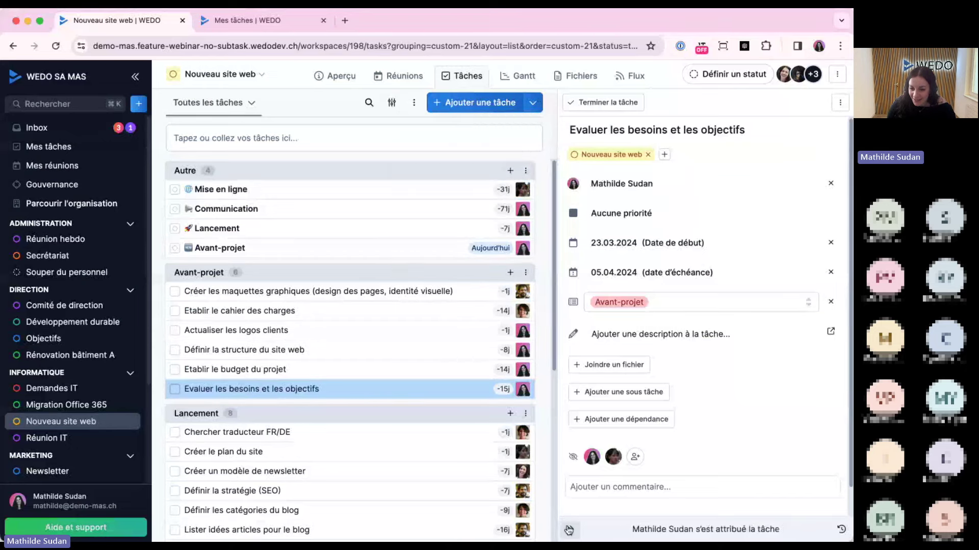
key(Escape)
Step: Change the Tâches MS phase 2 filter's Phase projet to Avant-projet and apply the update
click(257, 108)
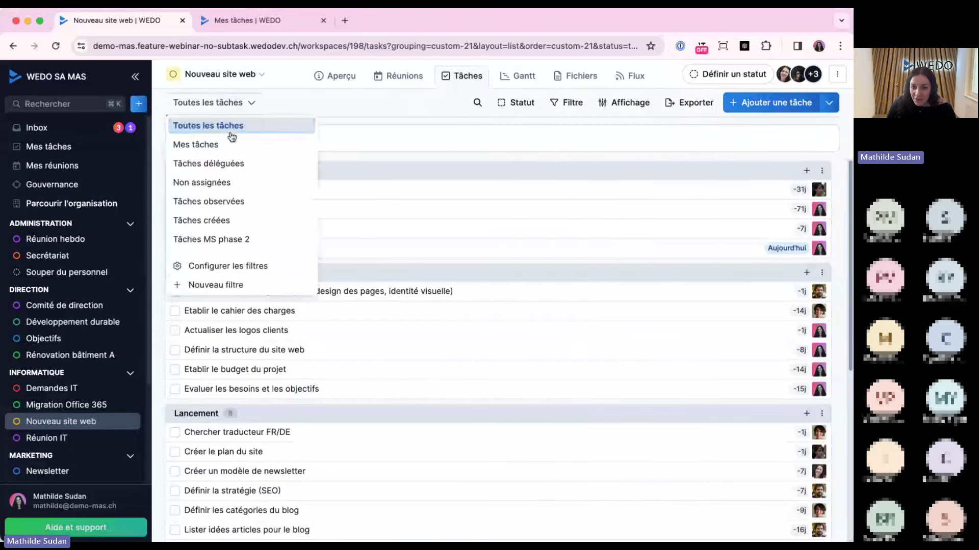
click(237, 238)
key(super+r)
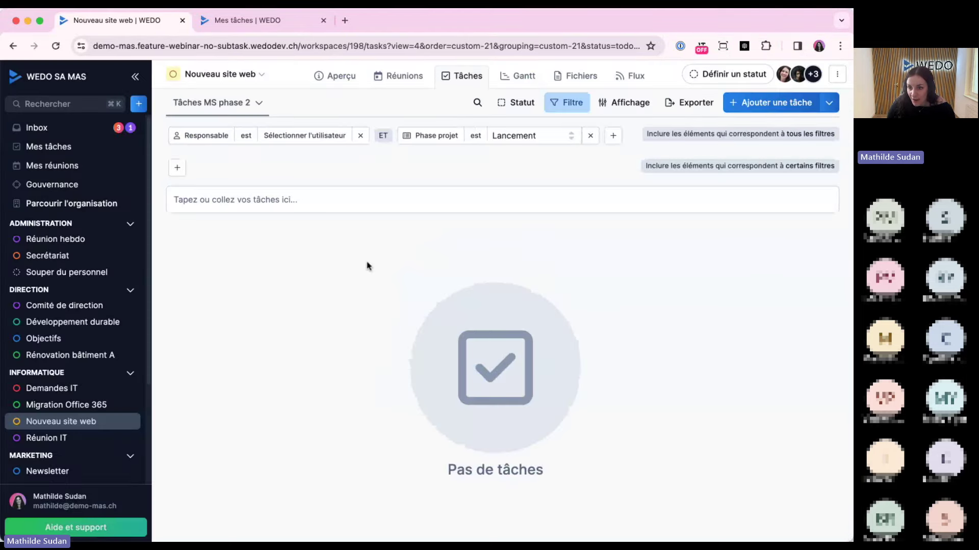
click(491, 137)
click(507, 162)
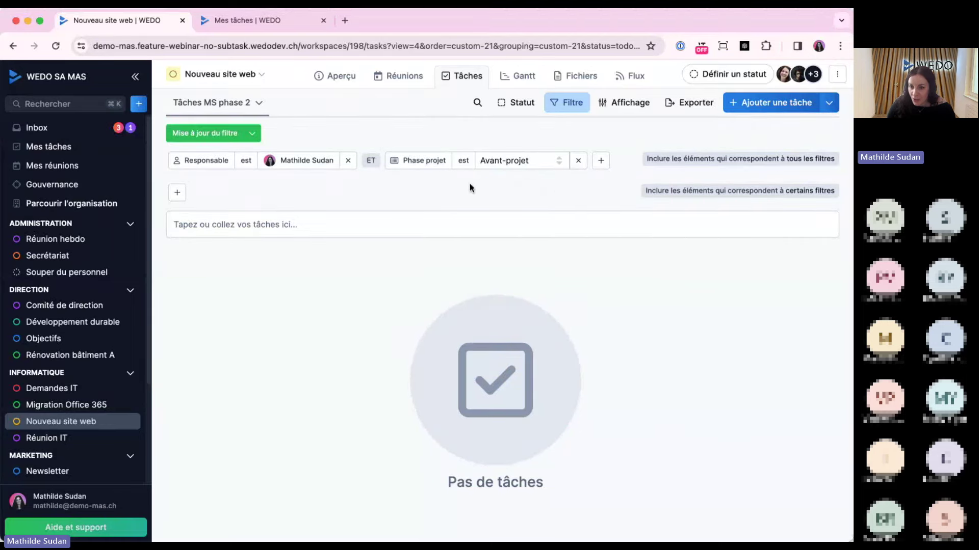
click(199, 134)
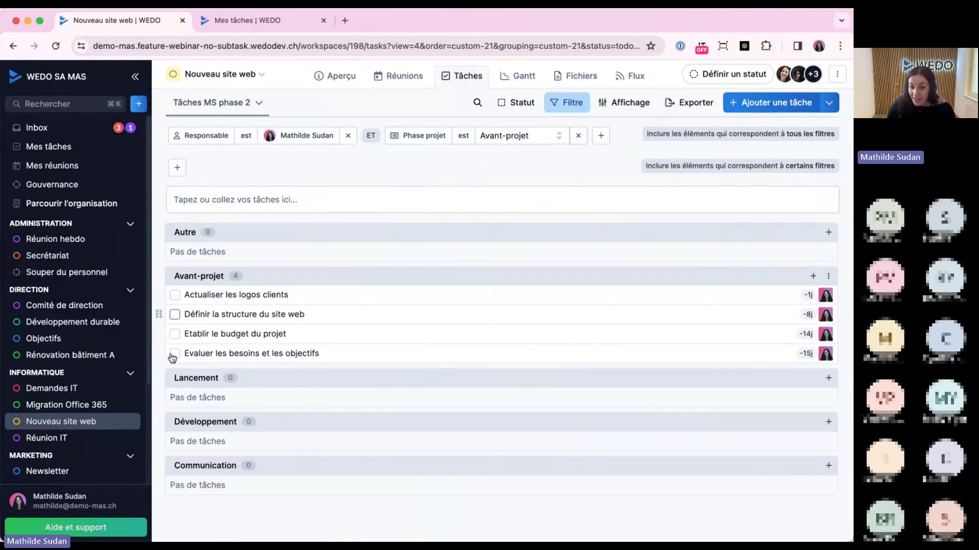
Step: Check the Actualiser les logos clients task's project phase, then go to Mes tâches
click(442, 296)
click(632, 302)
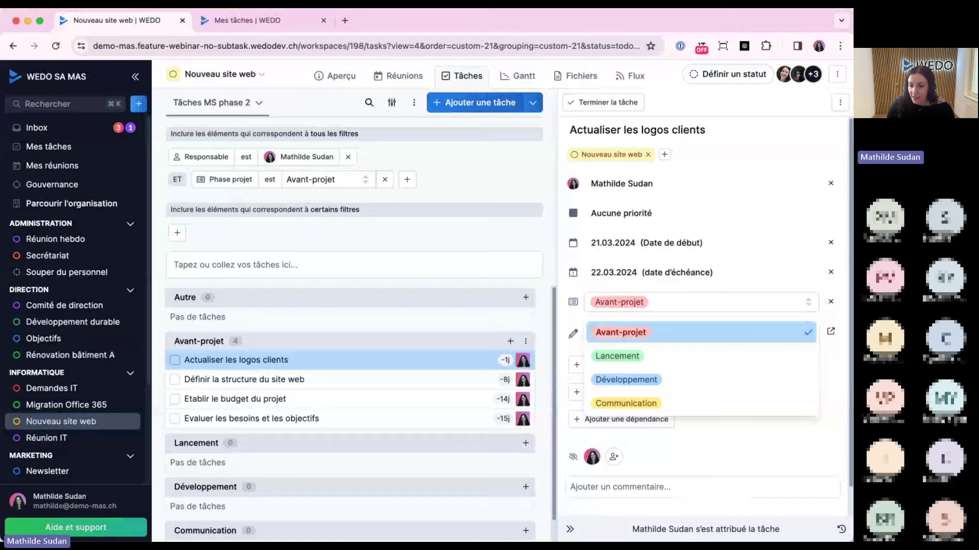
click(569, 530)
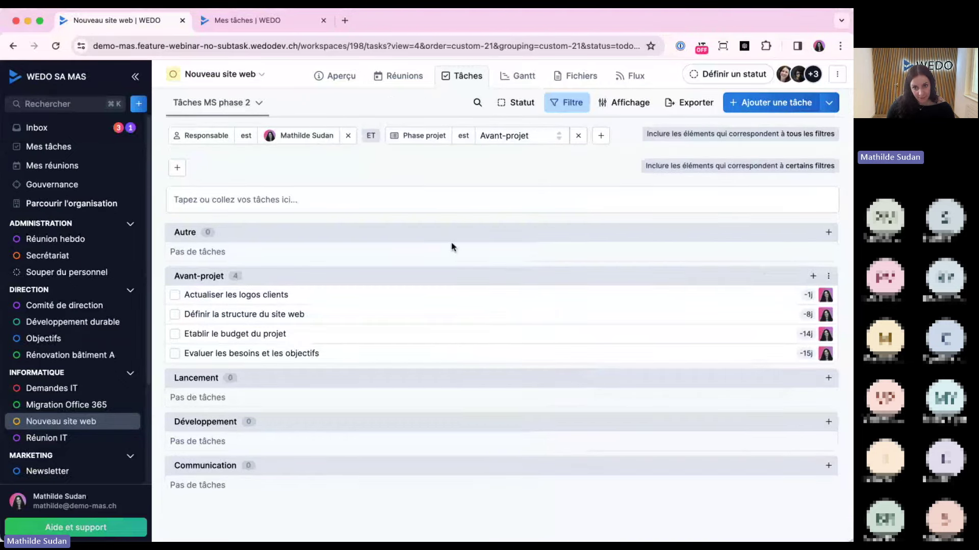
click(253, 103)
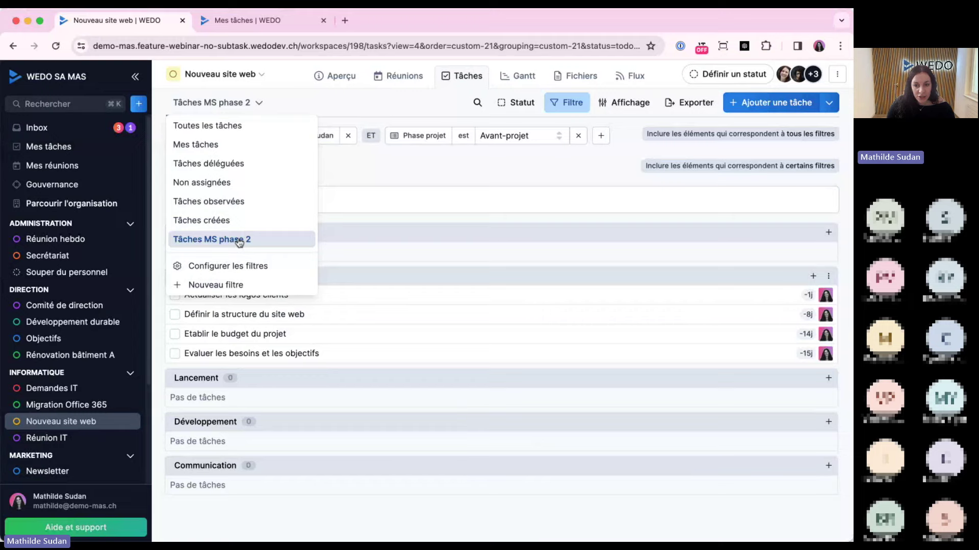
click(392, 170)
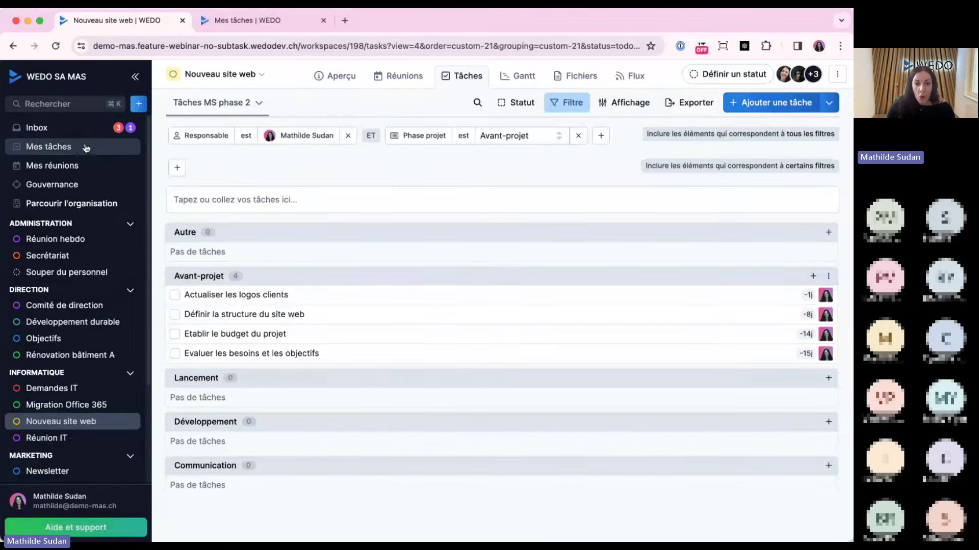
click(84, 149)
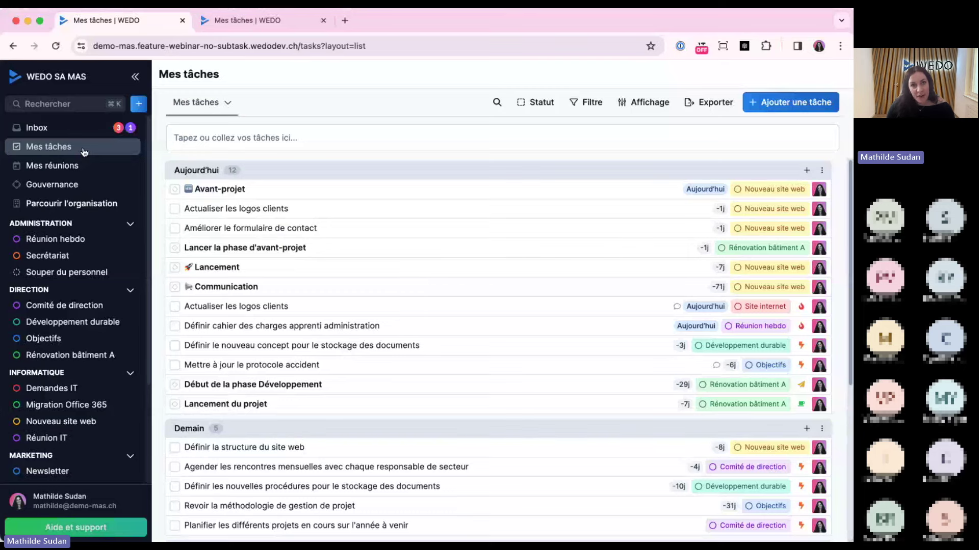
Step: Start a new filter 'Tâches CP à 7 jours' with the colleague as Responsable
click(235, 104)
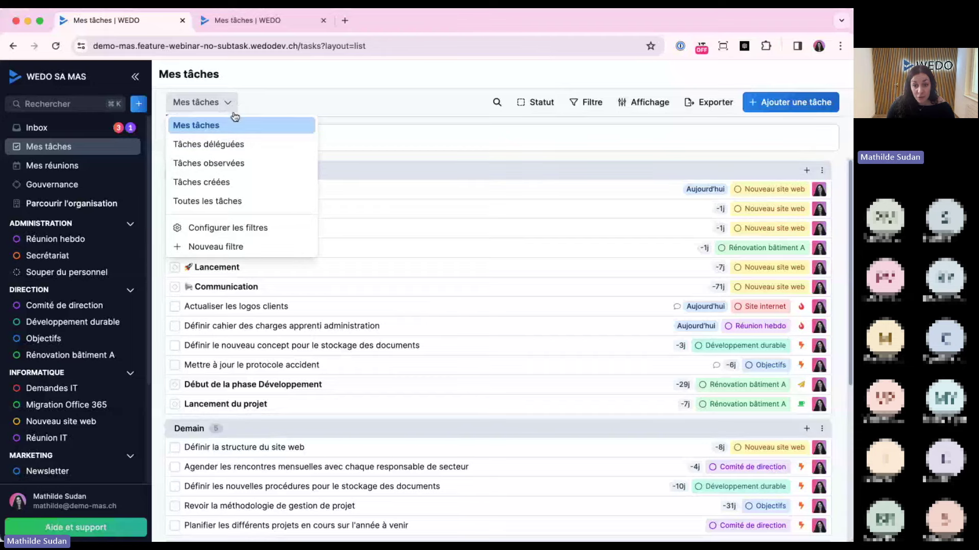
click(230, 248)
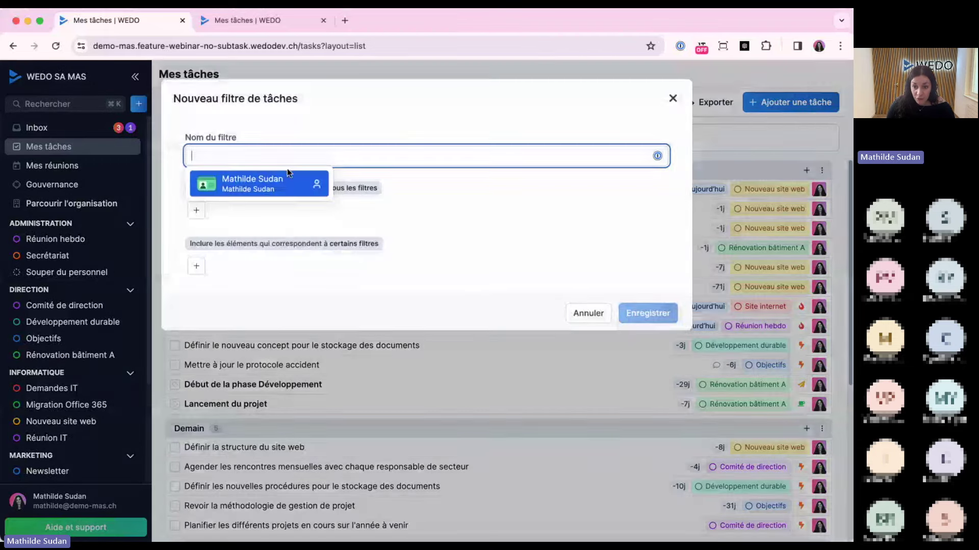
text(Tâche)
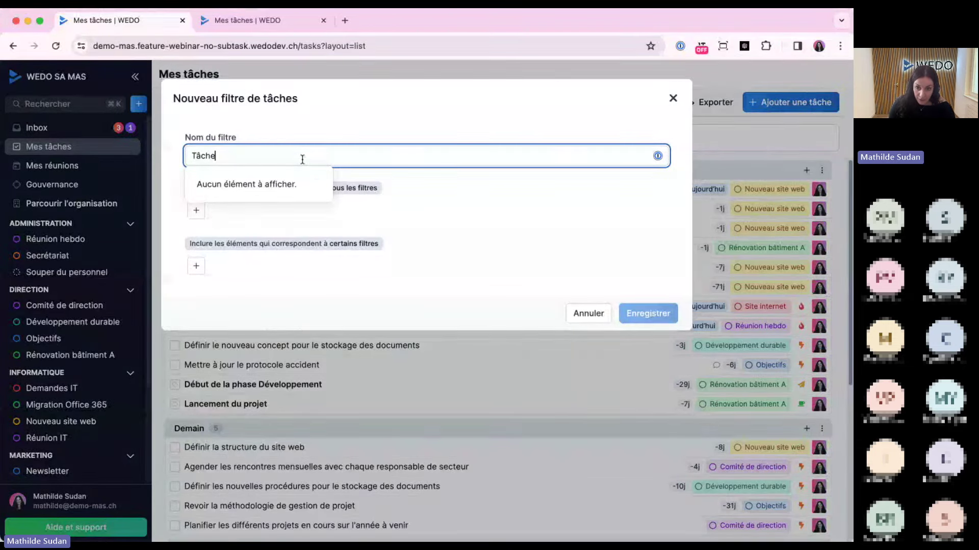
text(s CP à 7 jours)
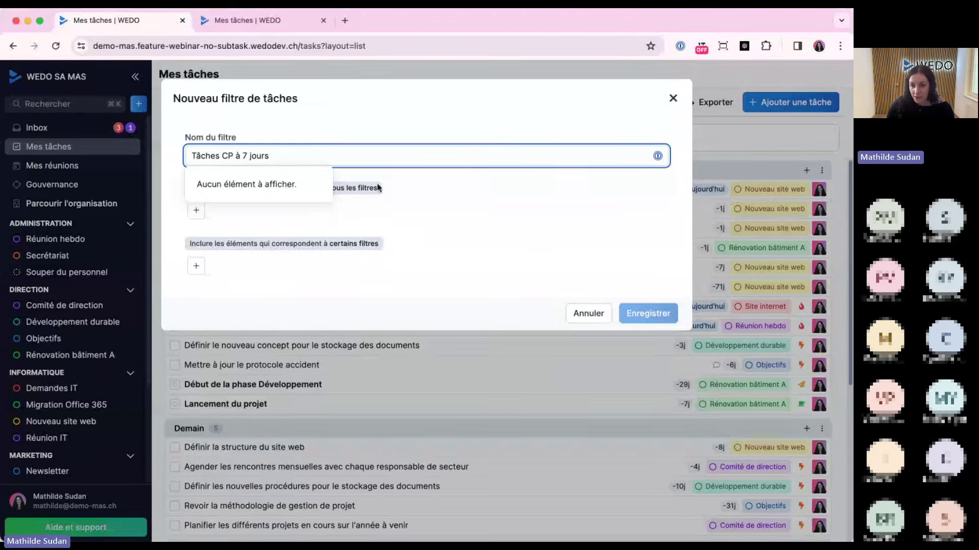
click(431, 220)
click(196, 212)
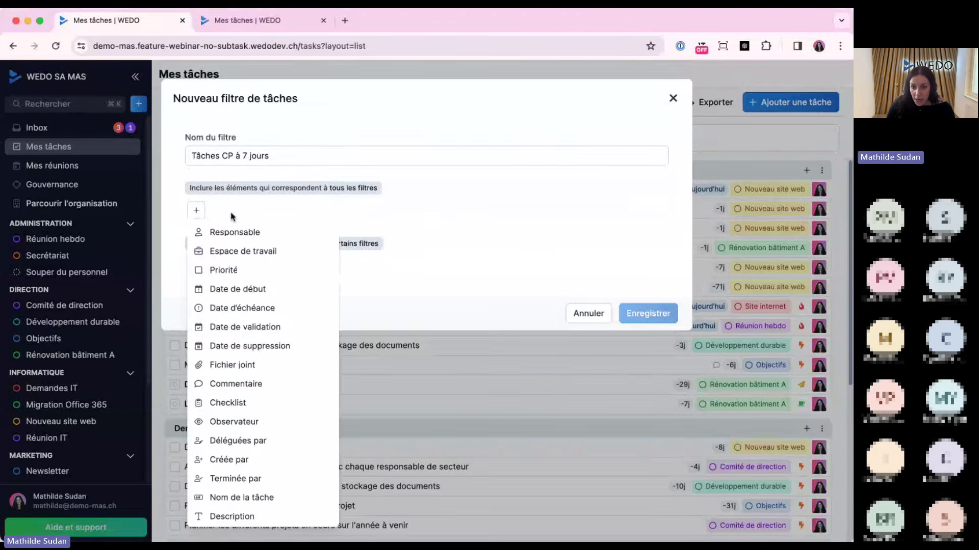
click(234, 231)
text(chr)
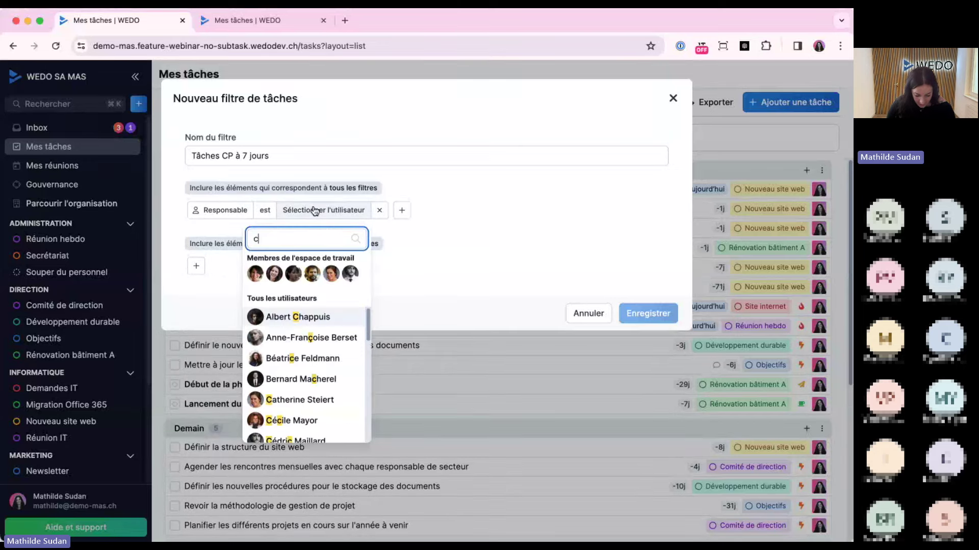
click(255, 274)
Step: Add a Date d'échéance condition for the next 7 days and save the filter
click(391, 211)
click(423, 309)
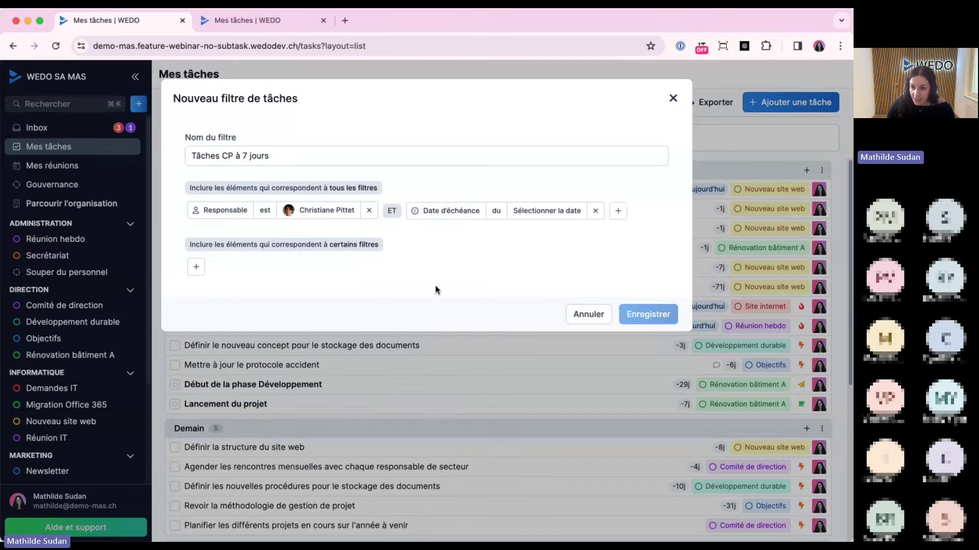
click(496, 210)
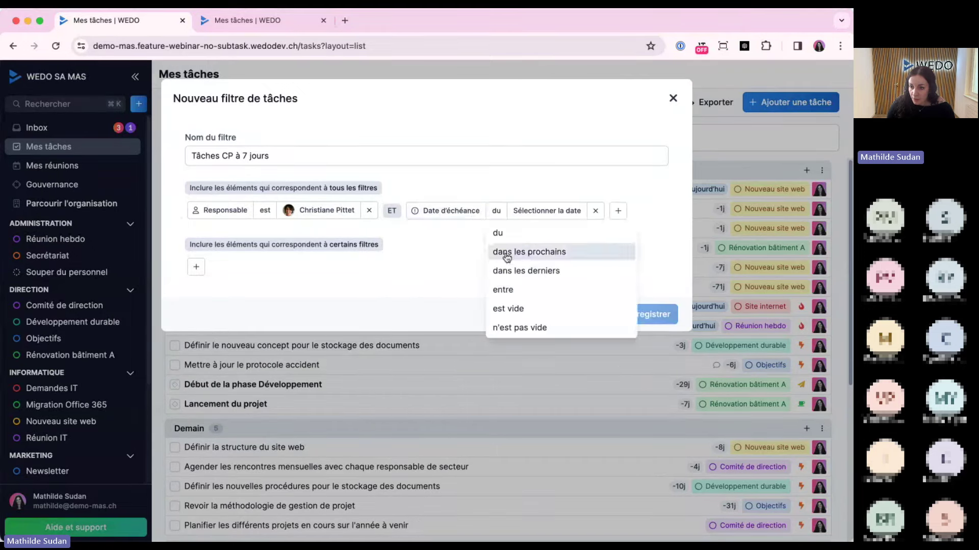
click(512, 252)
click(429, 232)
text(7)
click(646, 333)
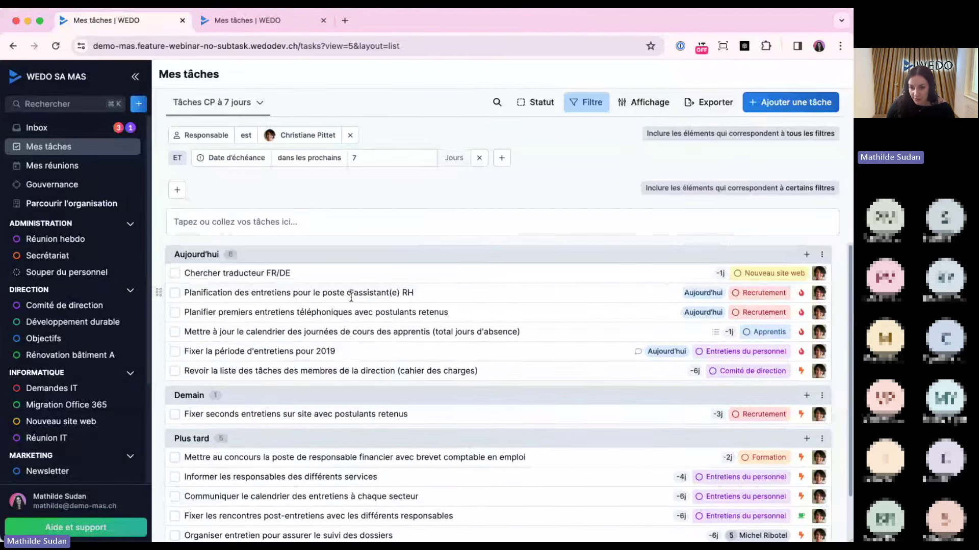
Step: Select the six Aujourd'hui tasks and change their Responsable to another colleague in one update
drag(162, 259, 225, 368)
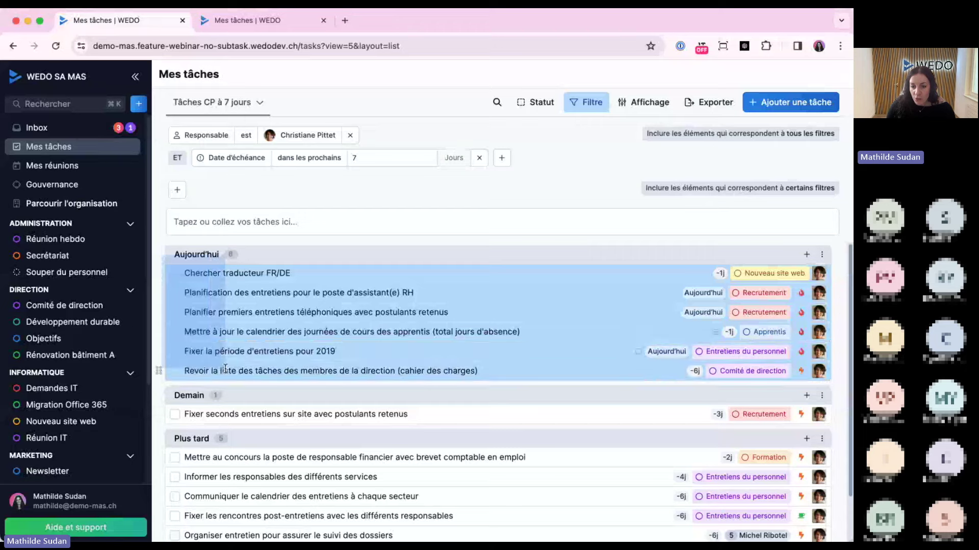
scroll(666, 298, down, 1)
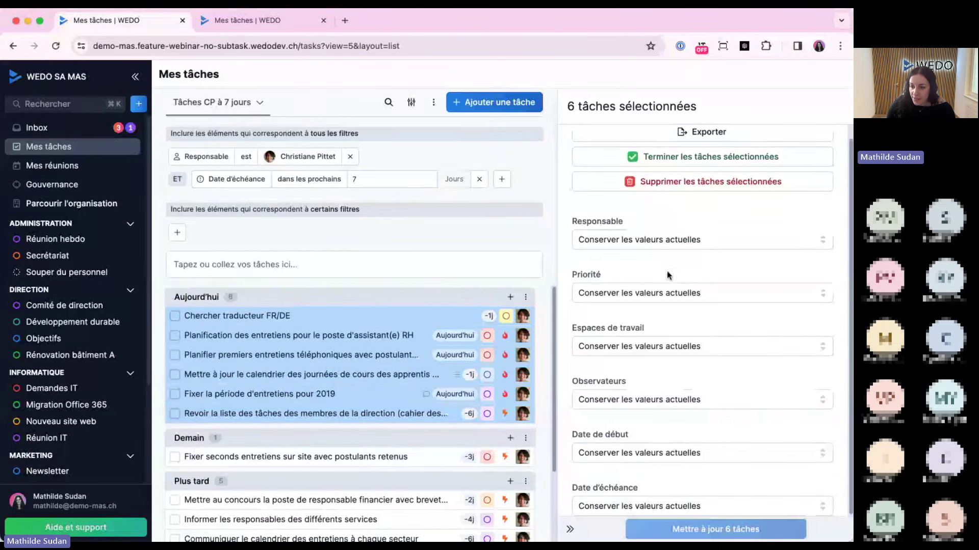
click(624, 238)
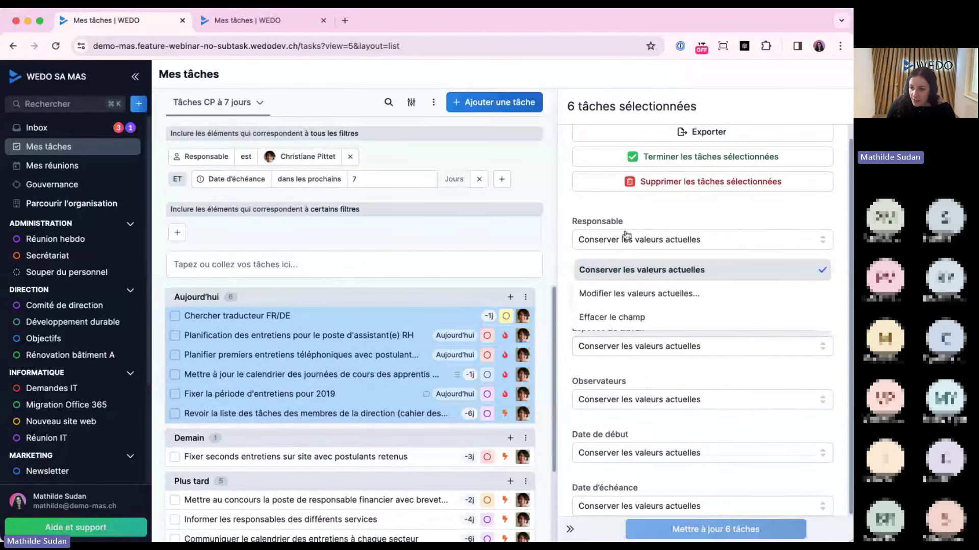
key(Down)
key(Return)
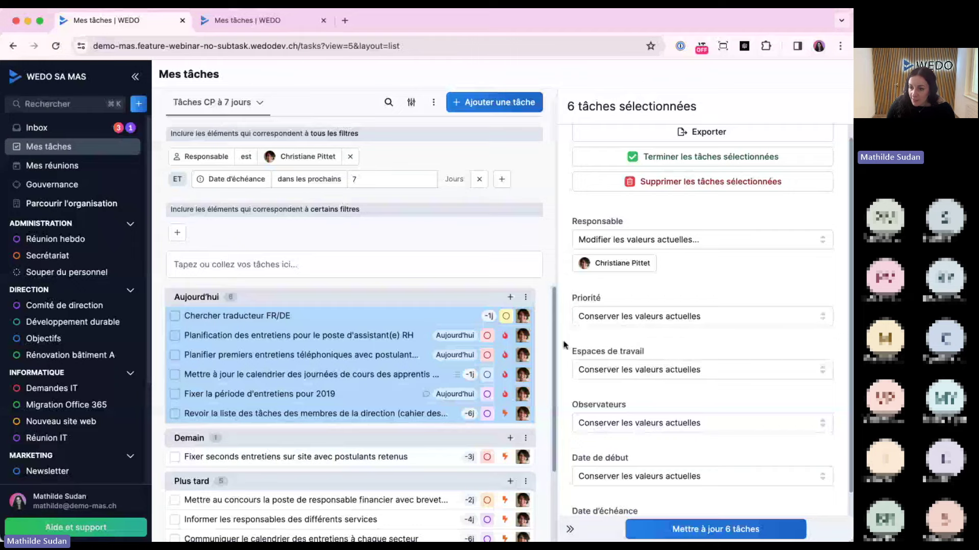
click(614, 263)
click(581, 334)
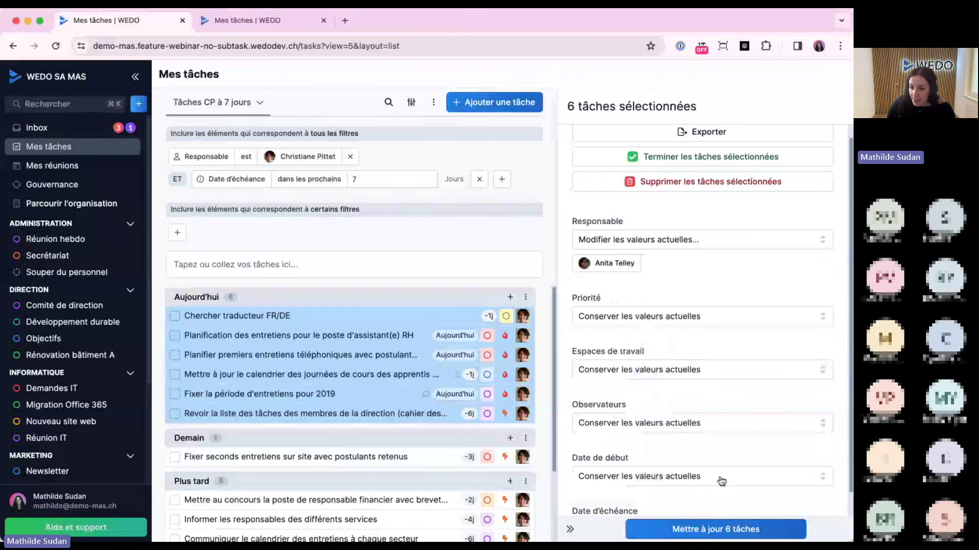
click(745, 530)
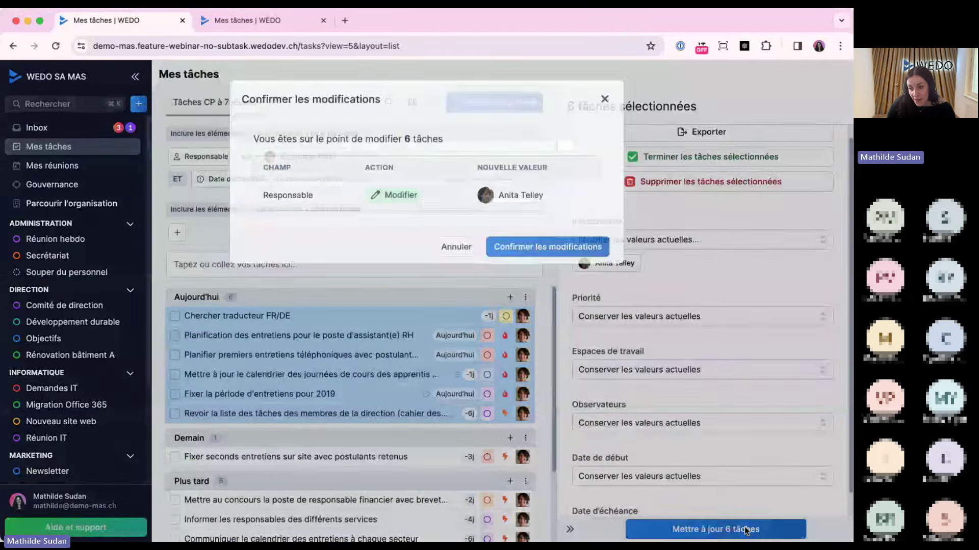
click(535, 245)
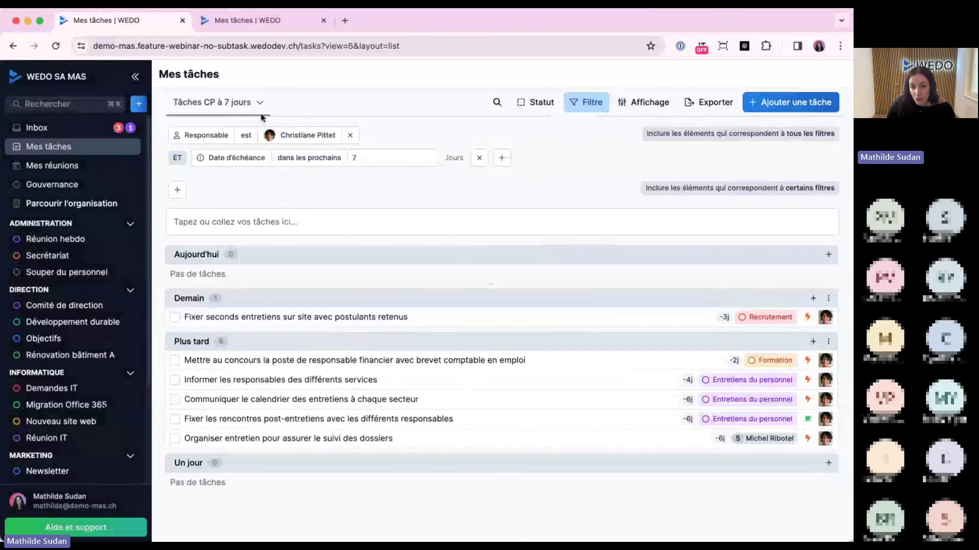
click(258, 102)
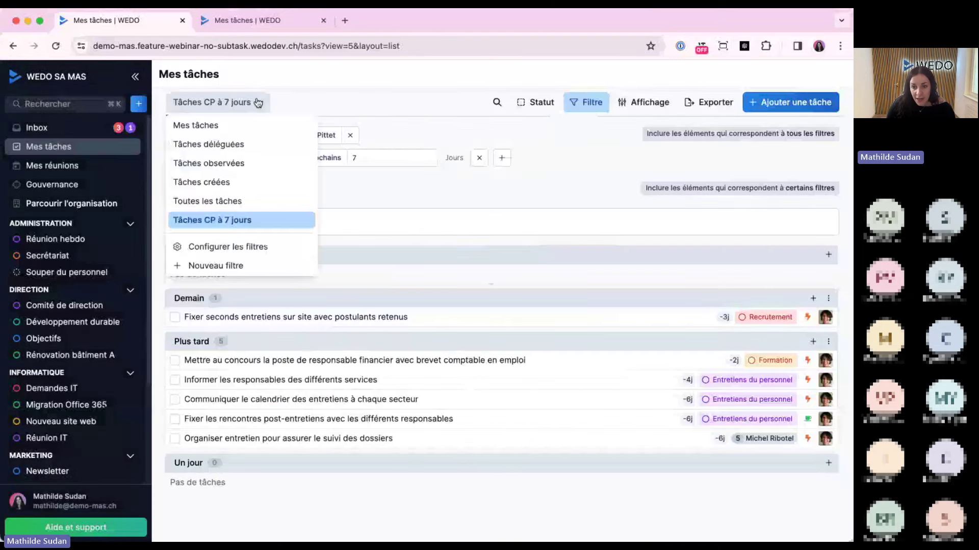
Step: Close the Configurer les filtres dialog and return to the full Mes tâches list
click(216, 247)
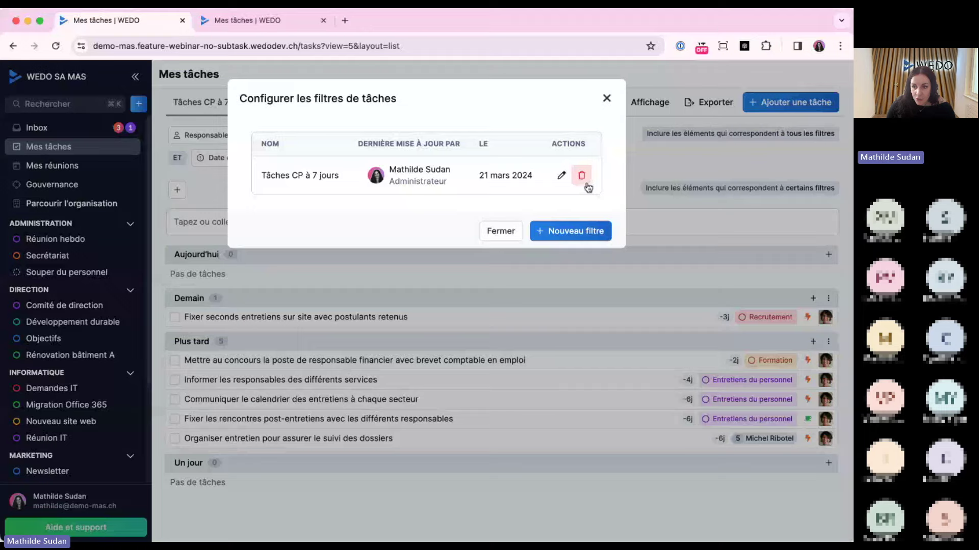
click(500, 231)
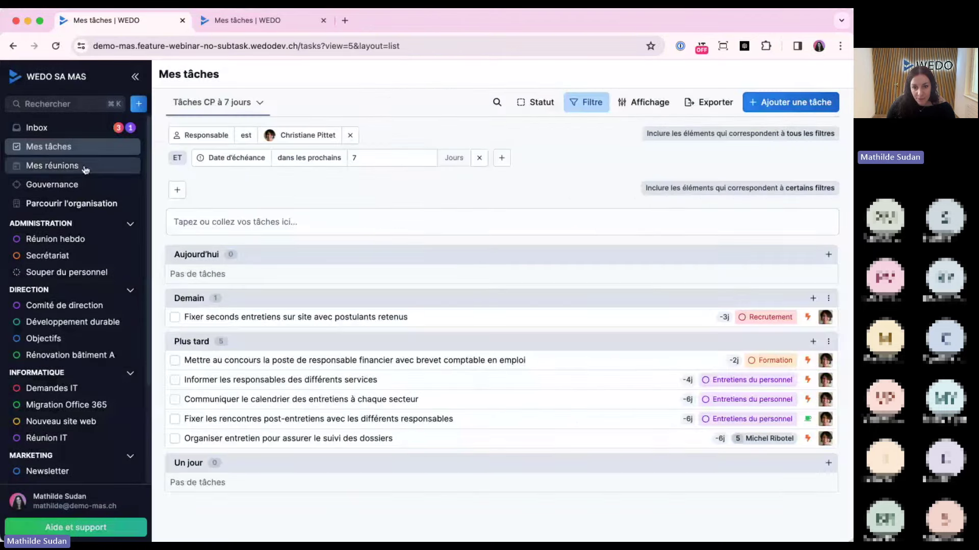
click(81, 151)
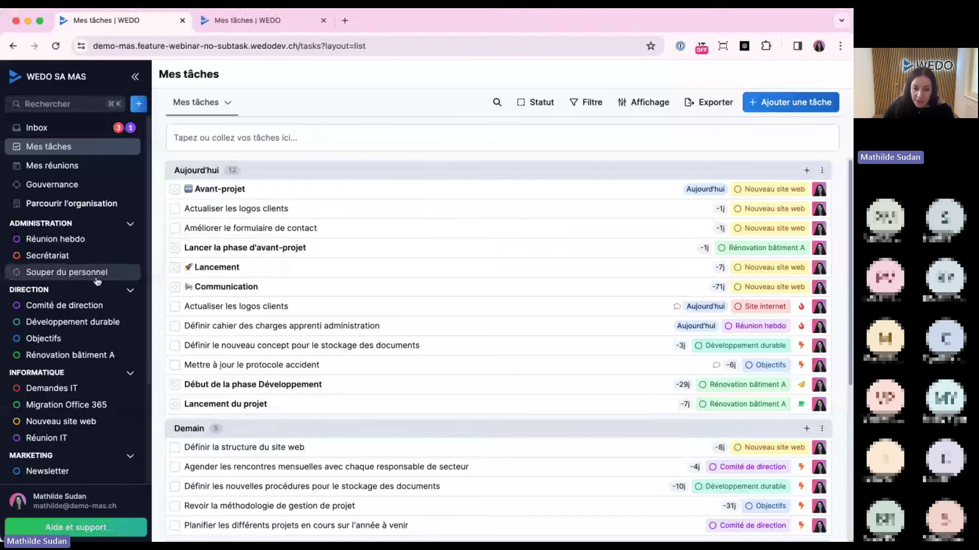
Step: Open Nouveau site web and check the Grouper par display setting
click(46, 427)
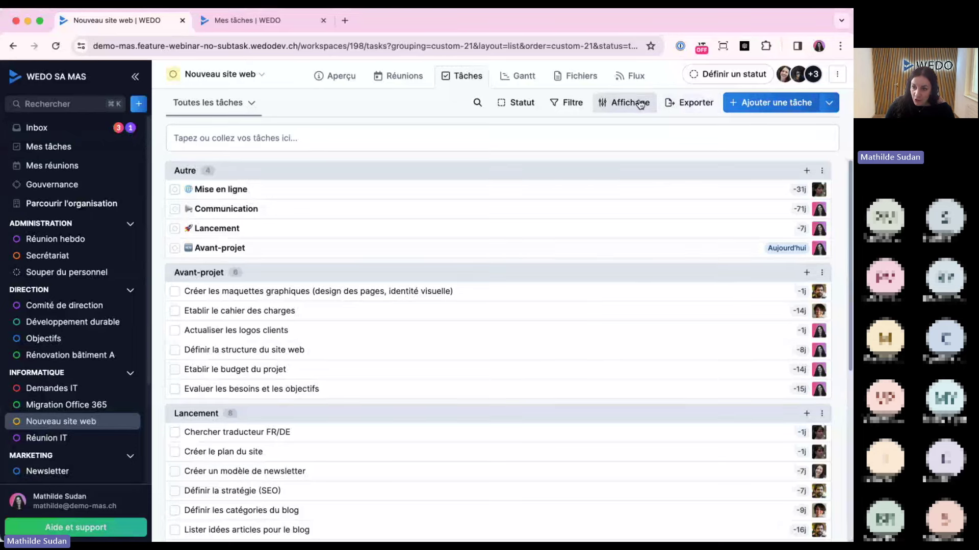
click(640, 105)
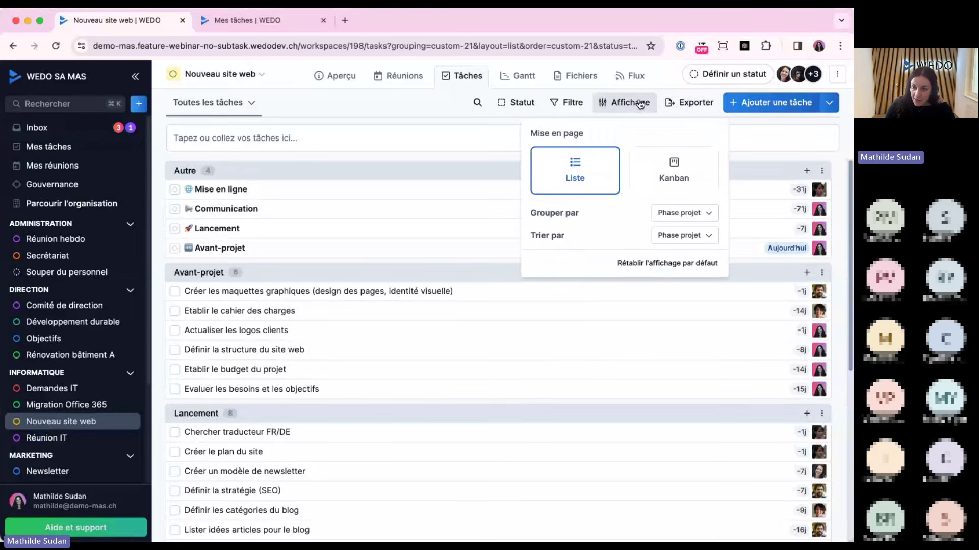
click(689, 214)
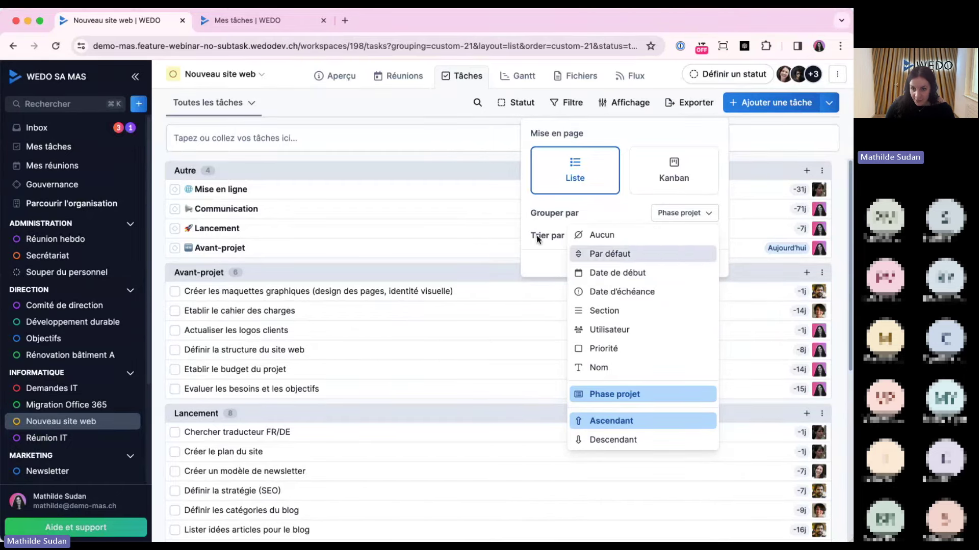
click(352, 105)
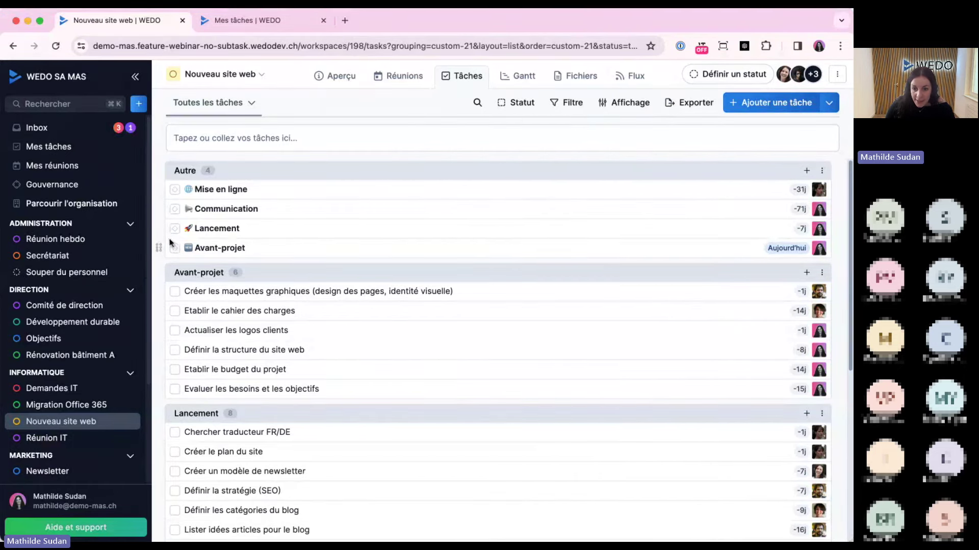
Step: Drag the Autre milestones into the Avant-projet, Développement and Lancement phase groups
drag(159, 248, 193, 306)
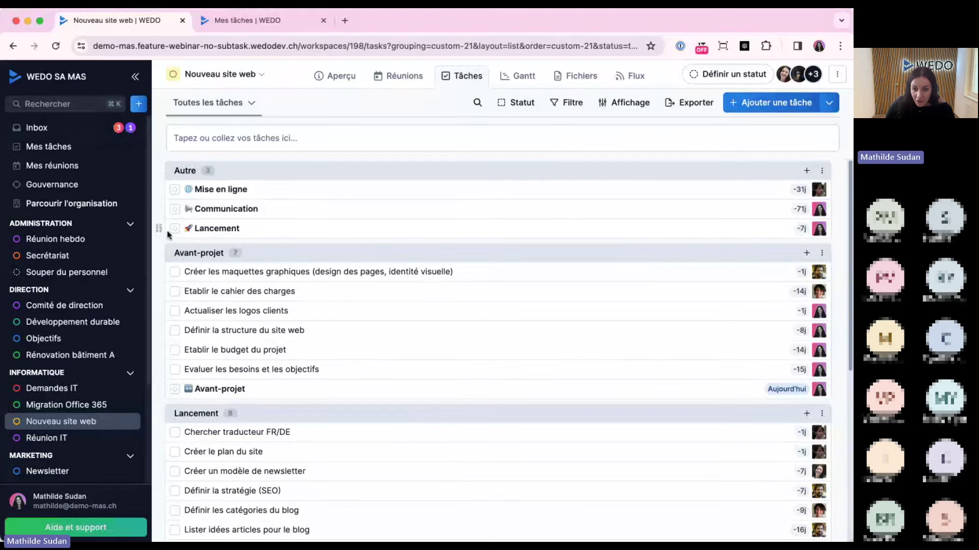
scroll(229, 232, down, 1)
drag(159, 207, 208, 404)
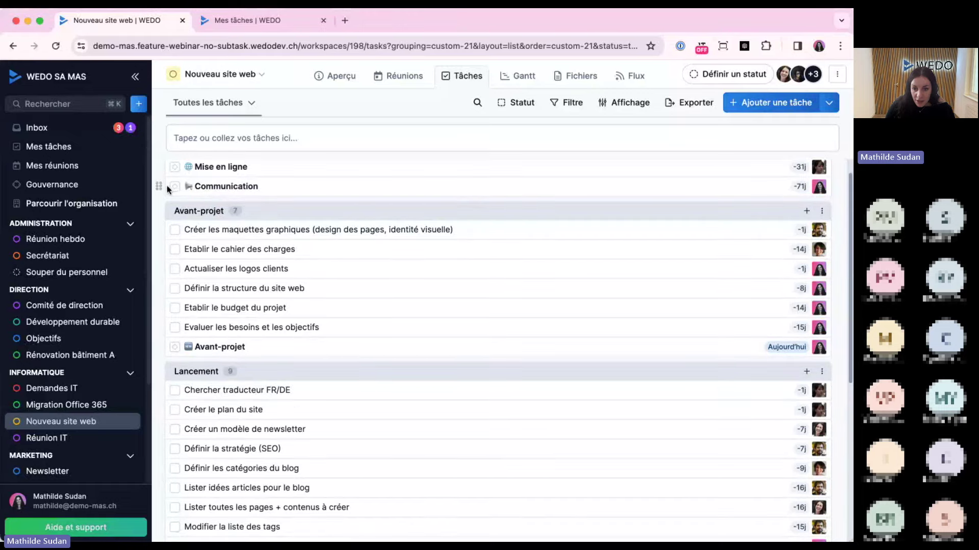
drag(159, 186, 251, 525)
scroll(168, 311, up, 10)
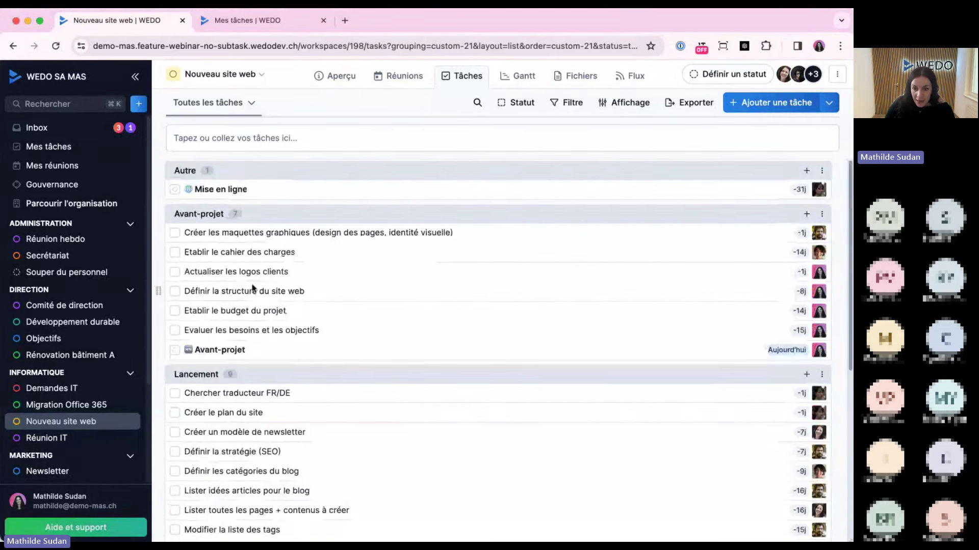
drag(159, 189, 285, 433)
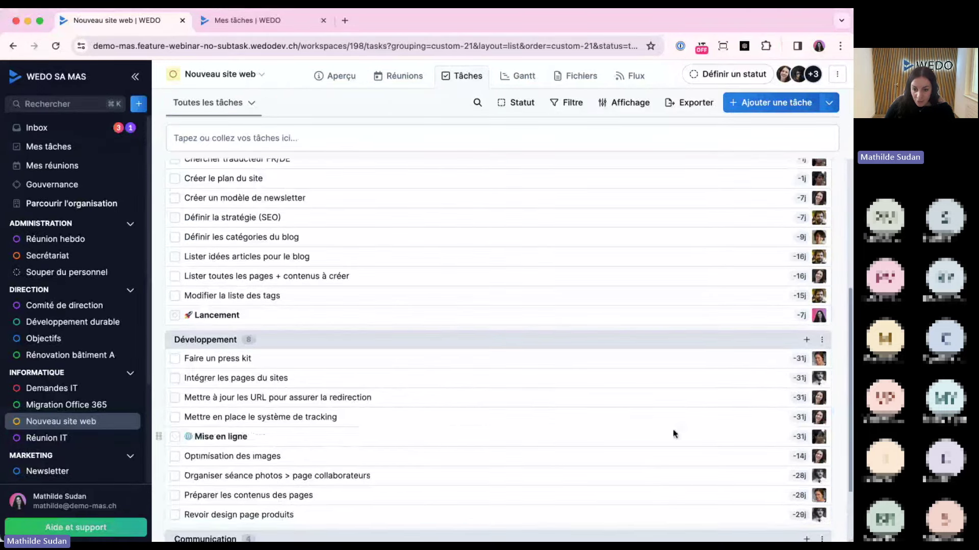
Step: Group the website tasks by Date d'échéance, then by Utilisateur
click(637, 106)
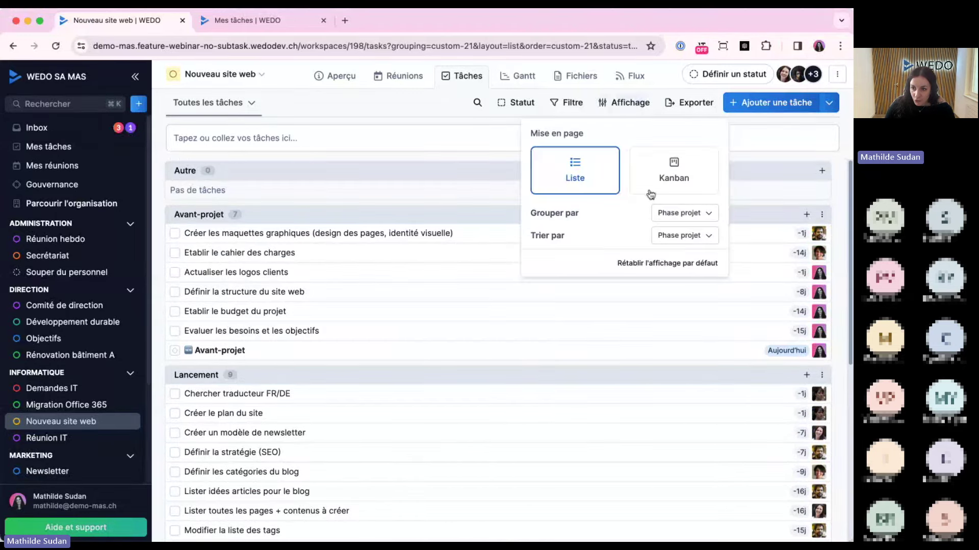
click(681, 214)
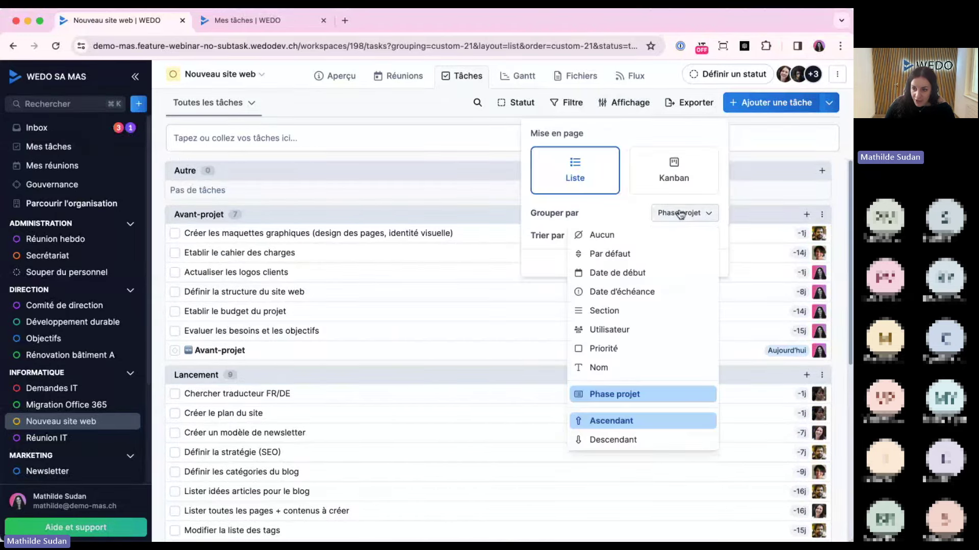
click(636, 292)
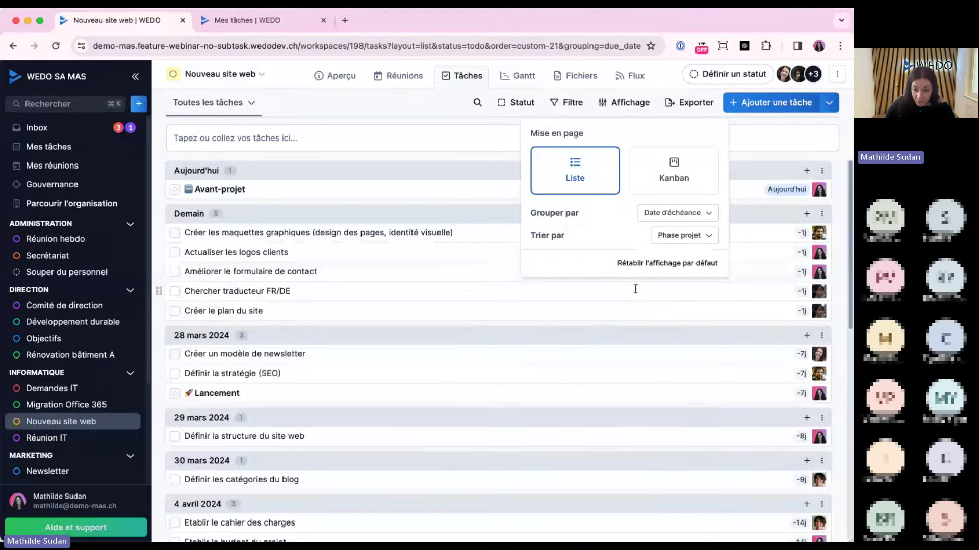
click(444, 134)
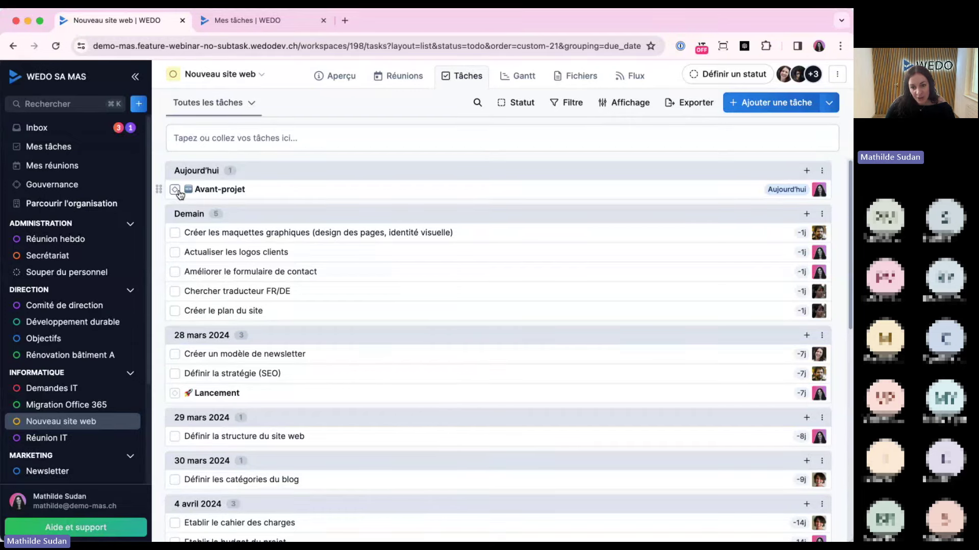
click(627, 114)
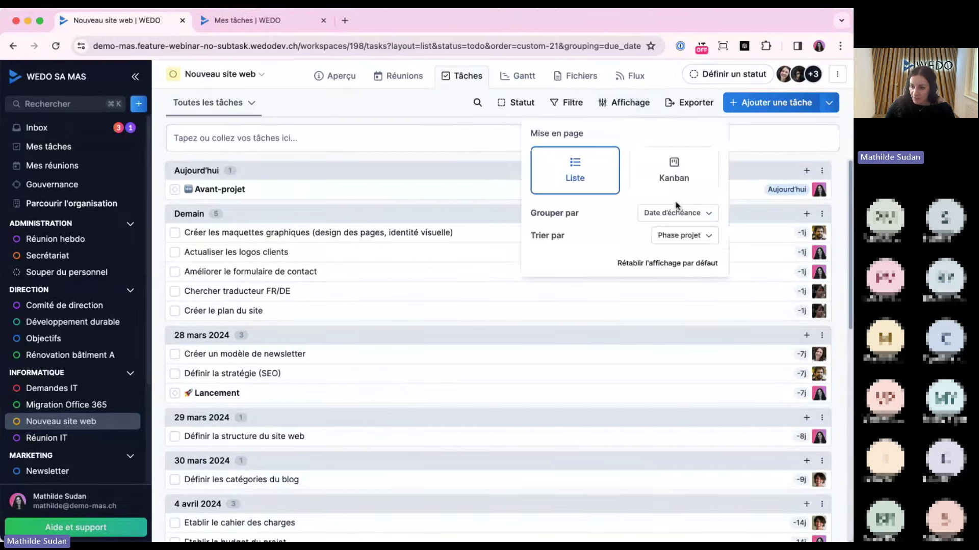
click(677, 216)
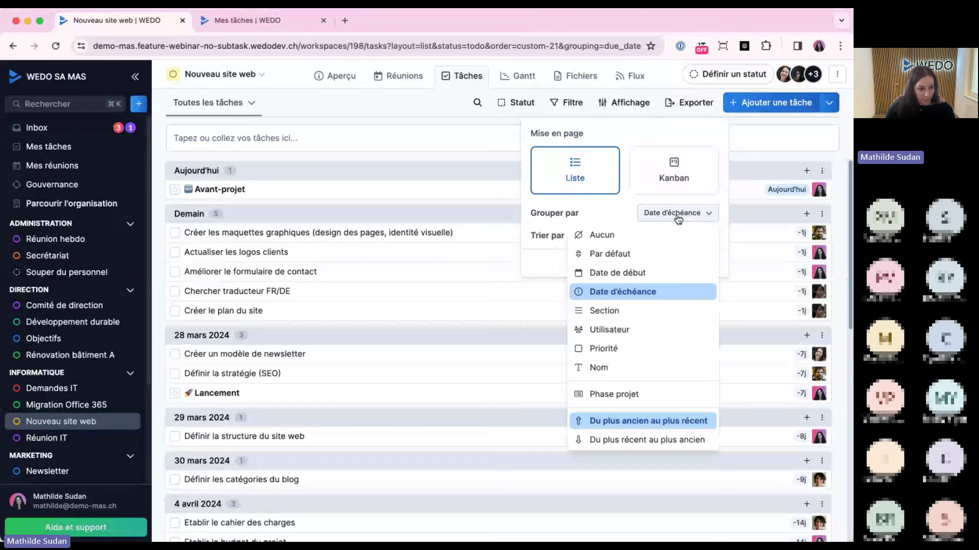
click(677, 330)
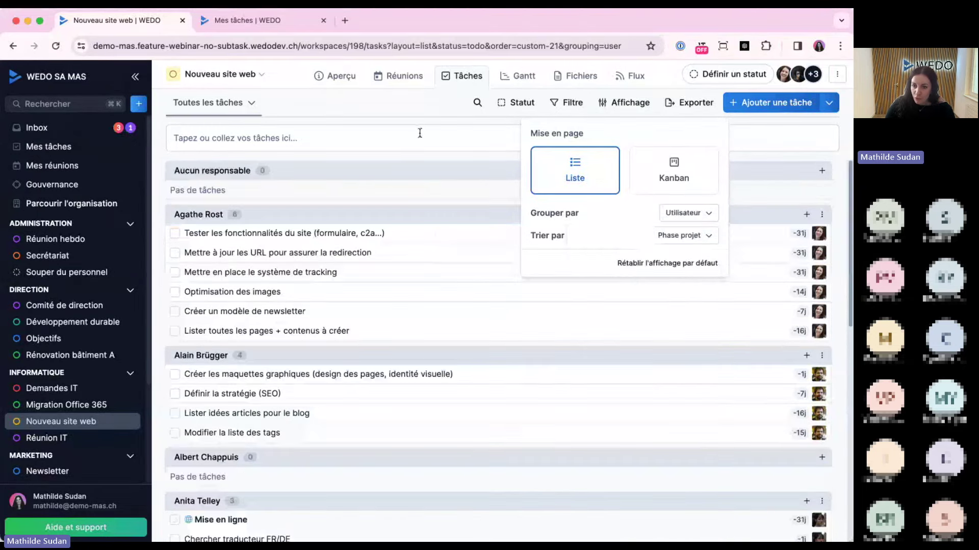
click(397, 119)
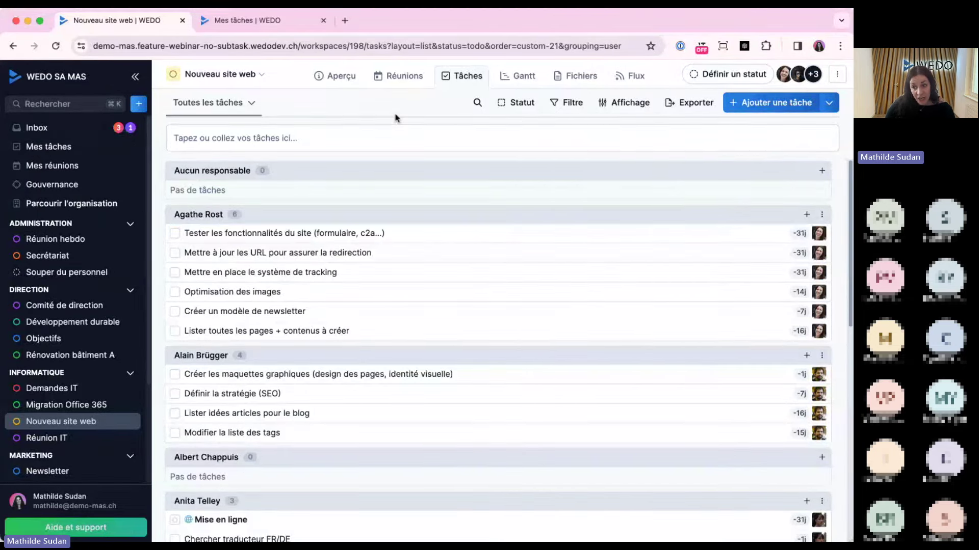
Step: Switch the tasks to a Kanban board grouped by Phase projet
click(632, 104)
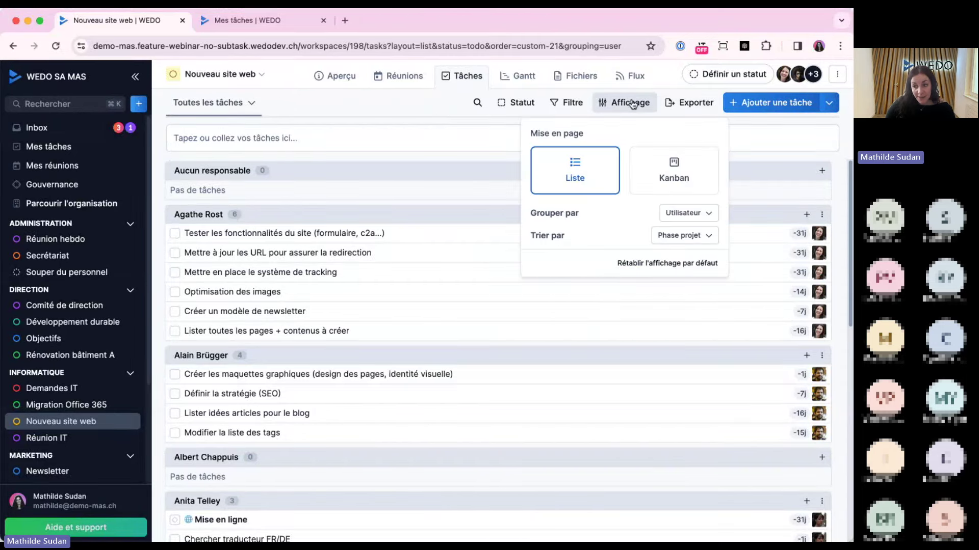
click(692, 181)
click(449, 117)
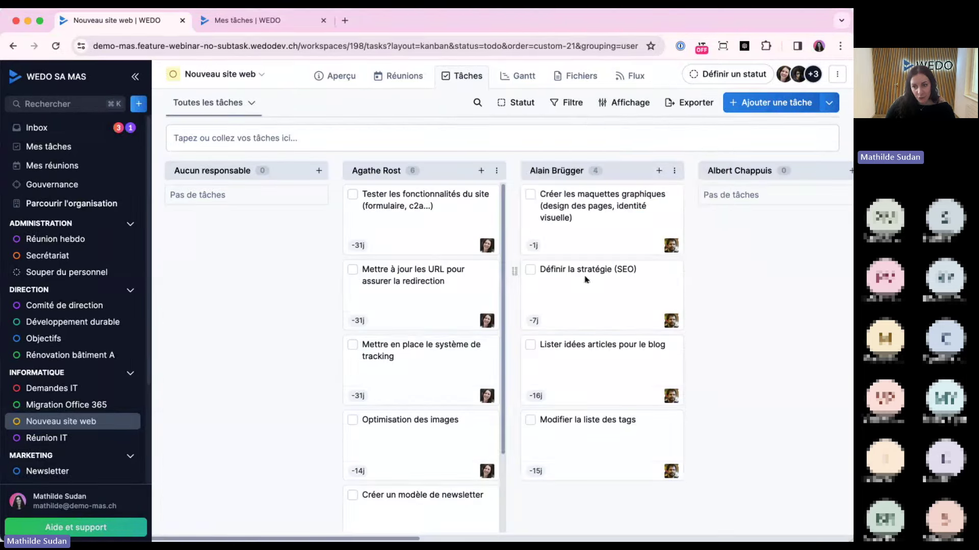
click(626, 104)
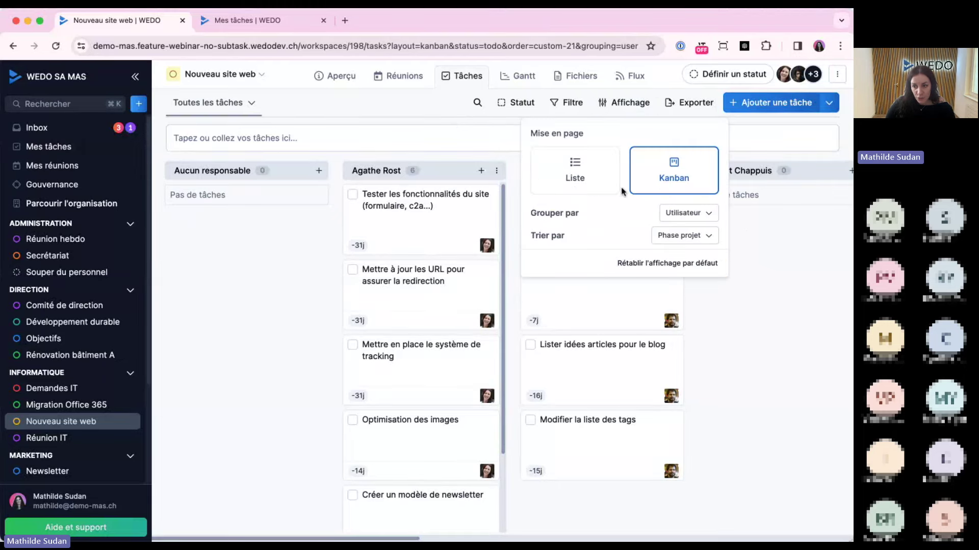
click(683, 213)
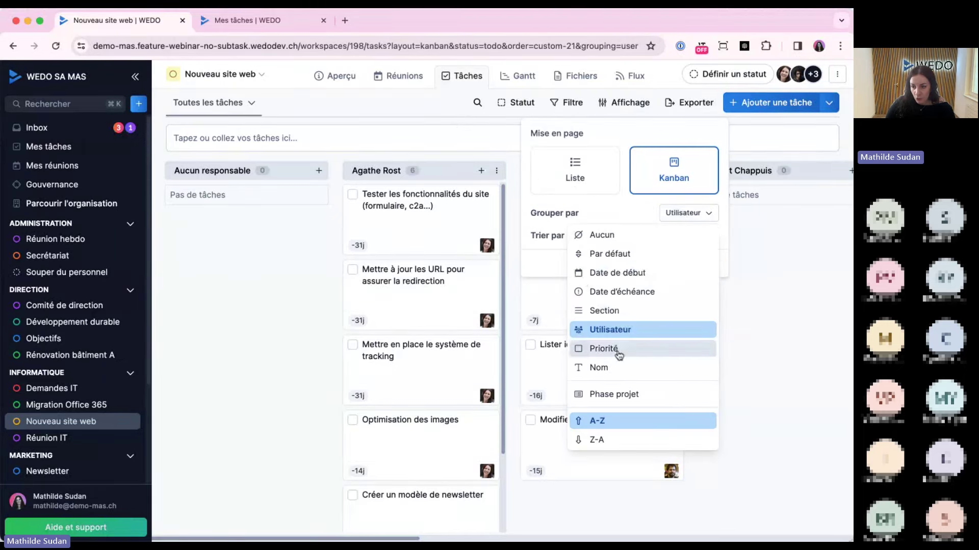
click(619, 394)
click(211, 243)
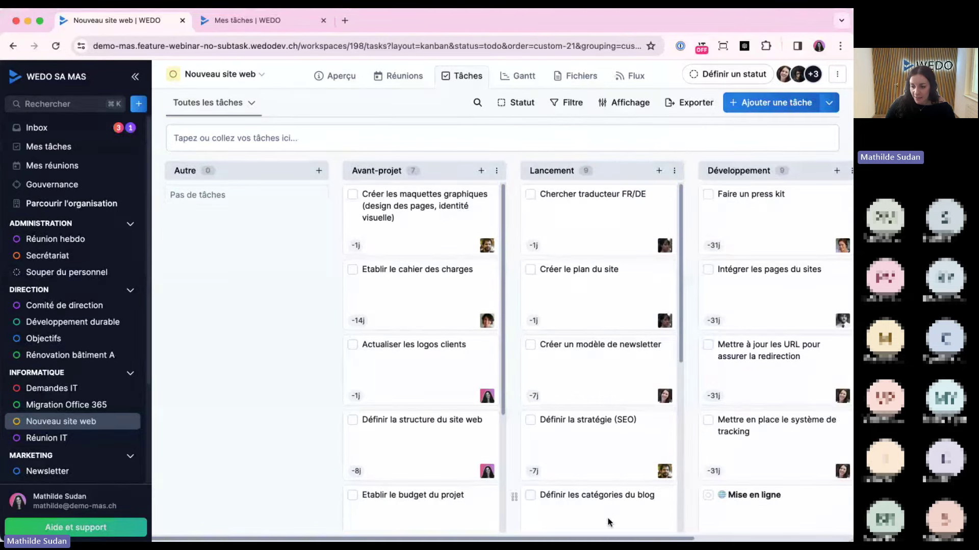
Step: Restore the default task display as a plain list
drag(546, 539, 673, 538)
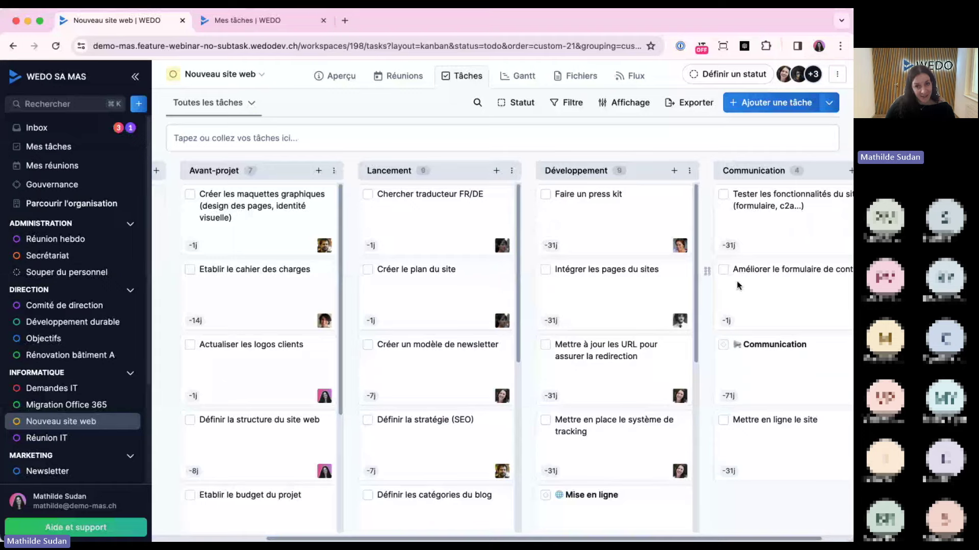
click(629, 102)
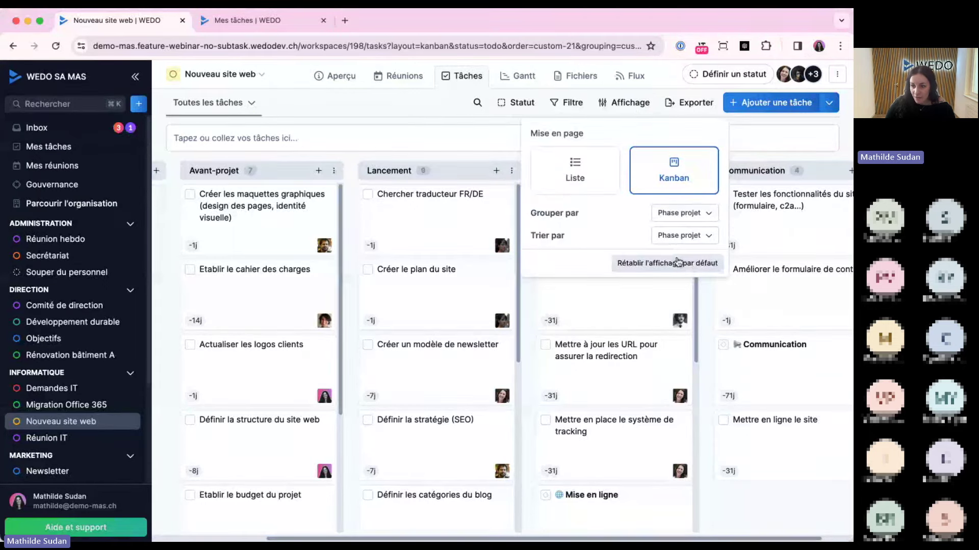
click(677, 272)
click(545, 151)
Step: Close the Affichage panel and go to the Mes réunions list of upcoming meetings
click(423, 115)
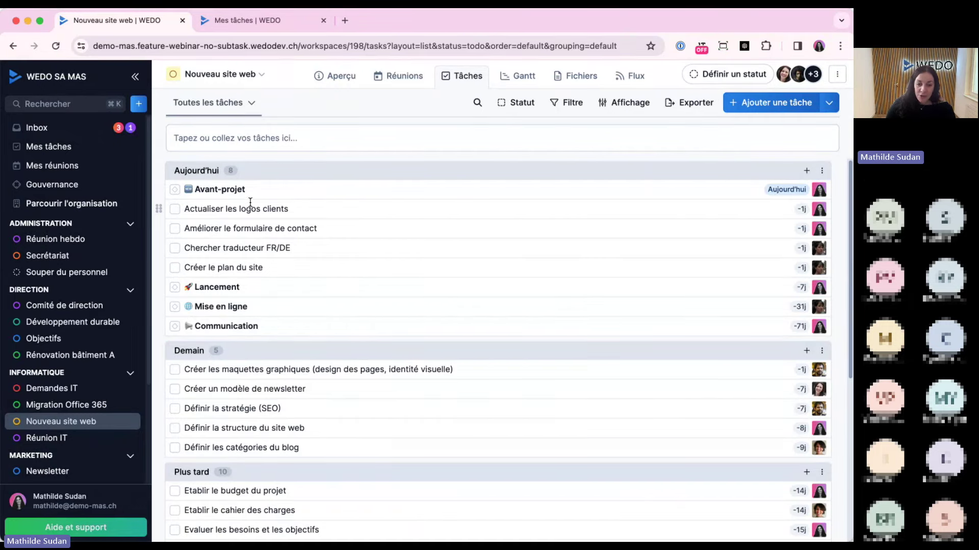
click(106, 174)
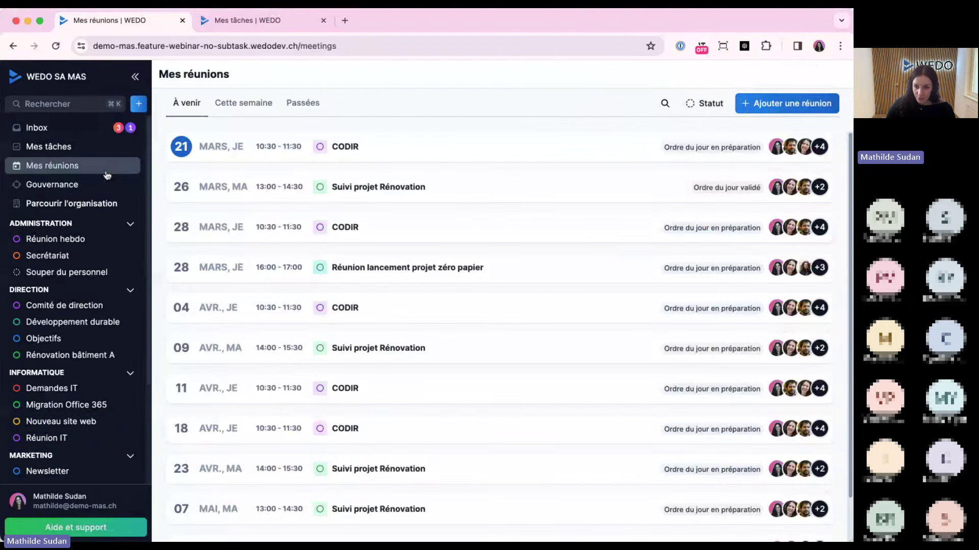
Step: Open the CODIR meeting dated 21 March 2024 from the À venir list
click(407, 160)
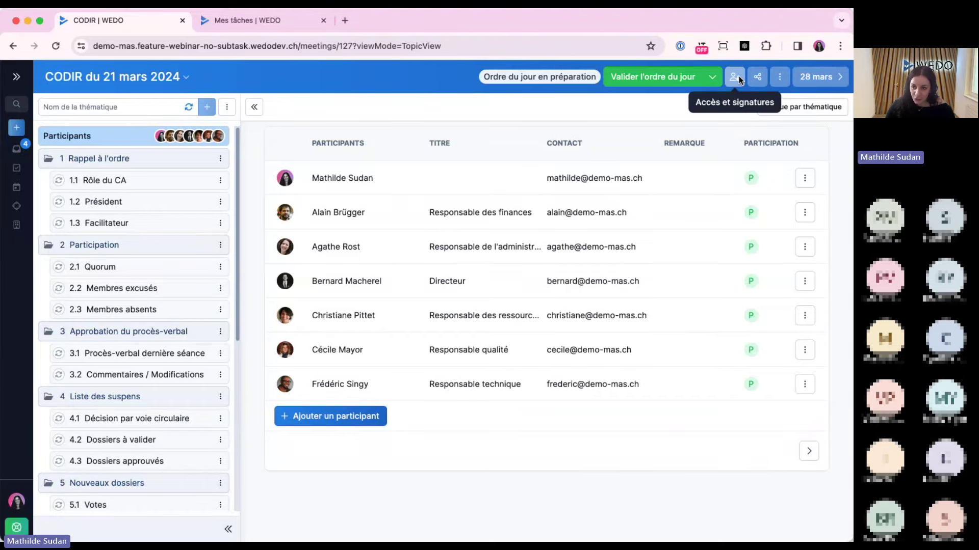
Step: In Accès et signatures, mark the first participant and yourself as Signataire for this and following meetings
click(735, 77)
click(572, 174)
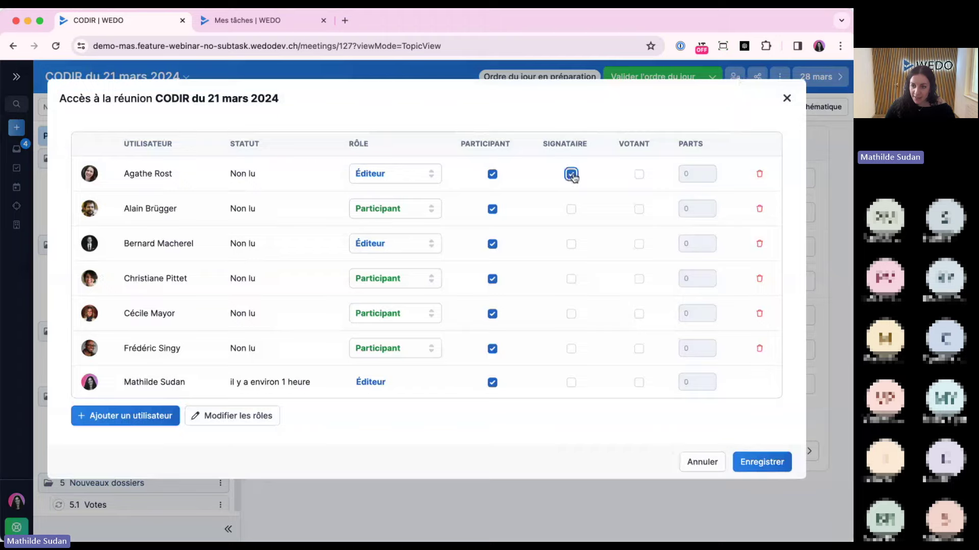
click(571, 383)
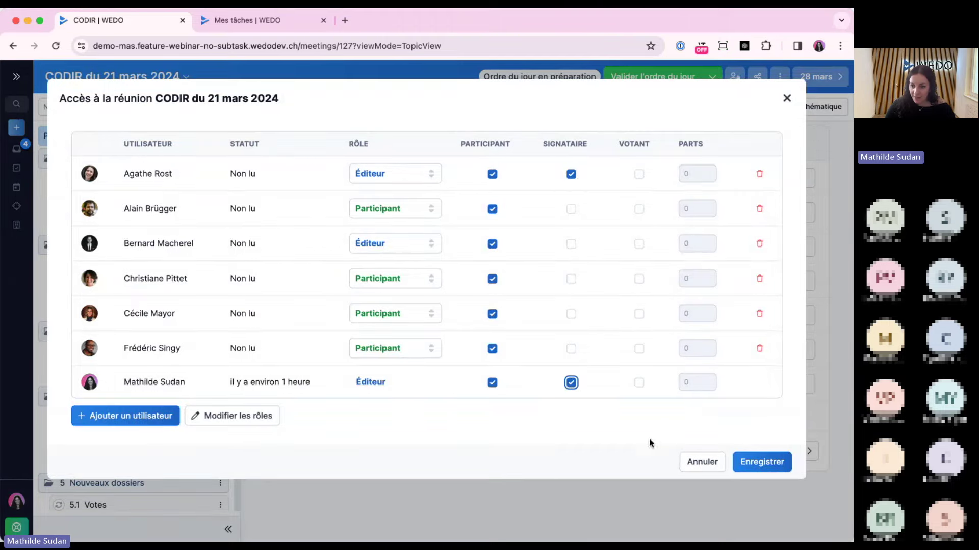
click(766, 467)
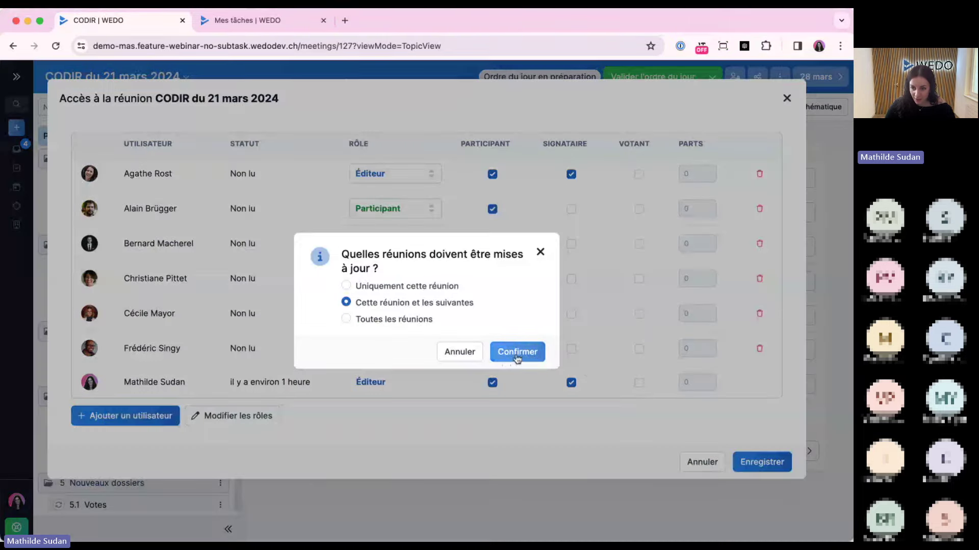
click(517, 353)
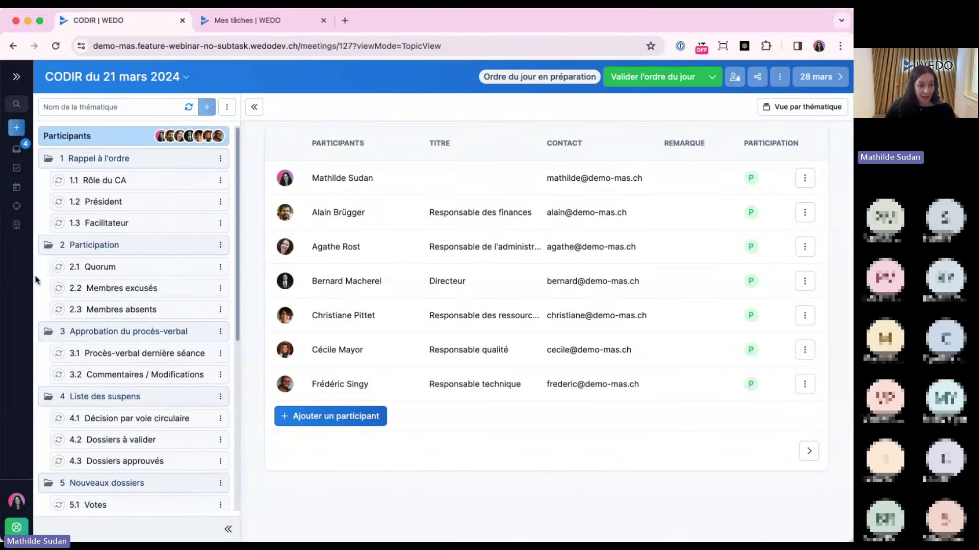
scroll(81, 280, down, 1)
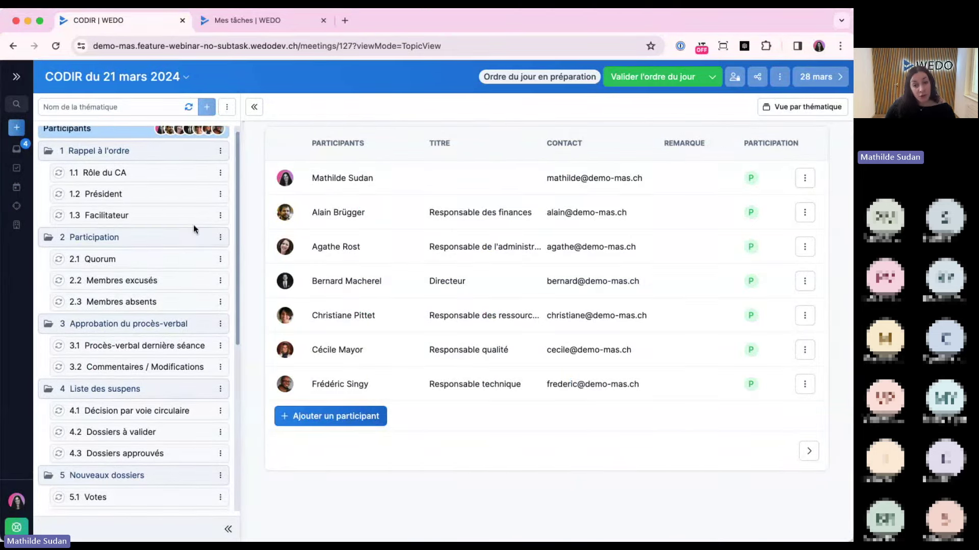
scroll(204, 230, up, 1)
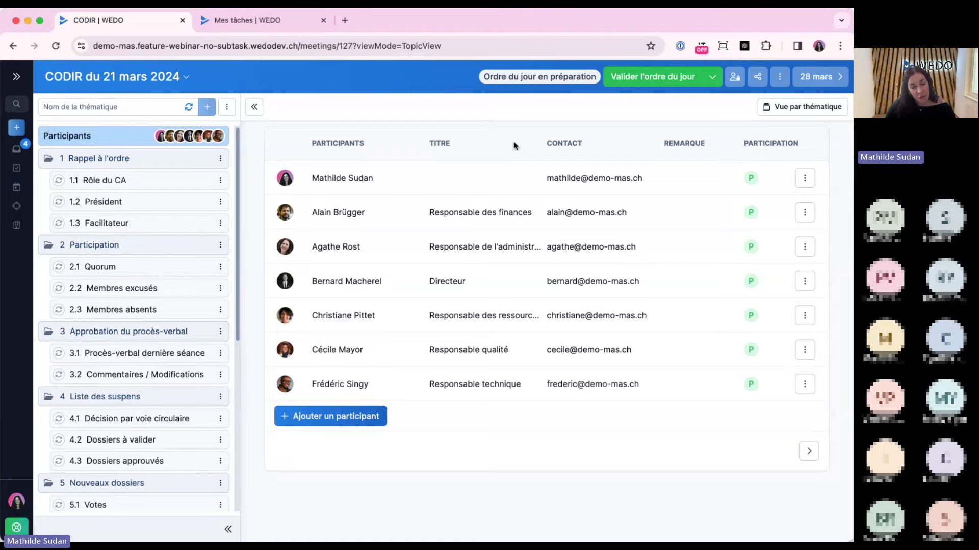
Step: Set the CODIR meeting status to Réunion verrouillée, confirming with the 4-digit code
click(712, 77)
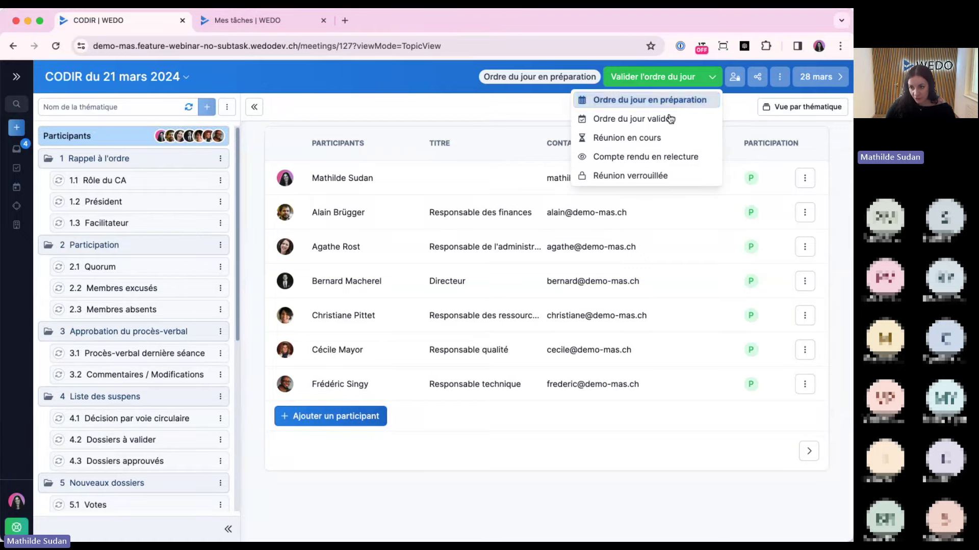
click(652, 174)
scroll(537, 430, down, 5)
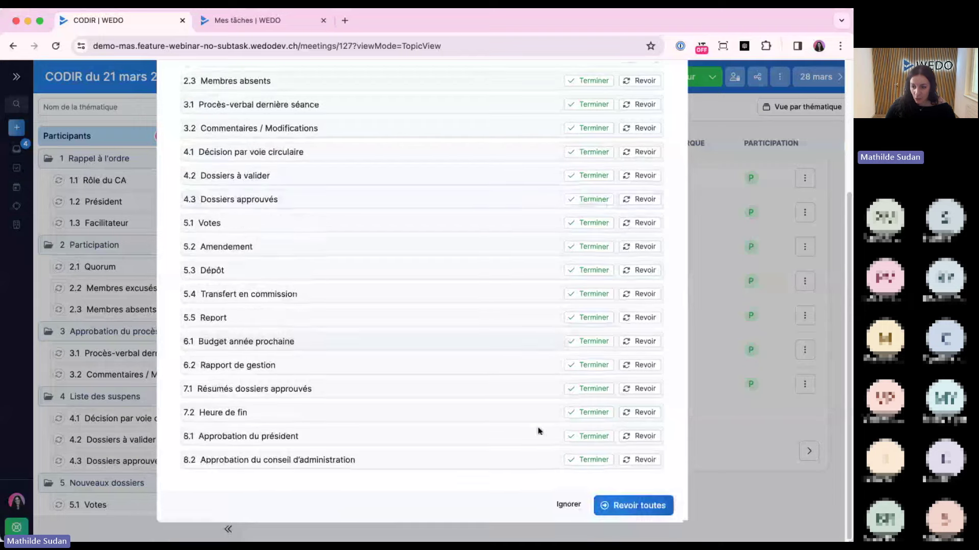
click(632, 506)
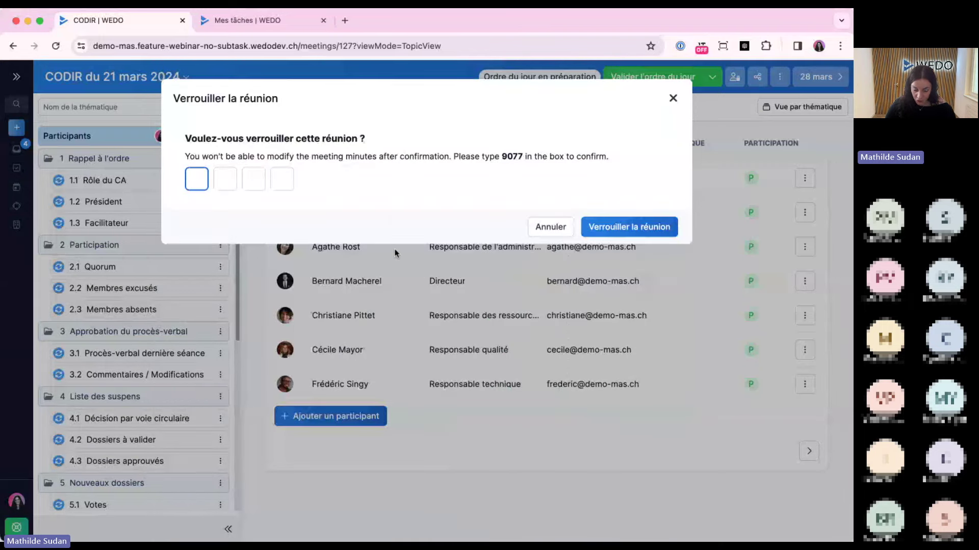
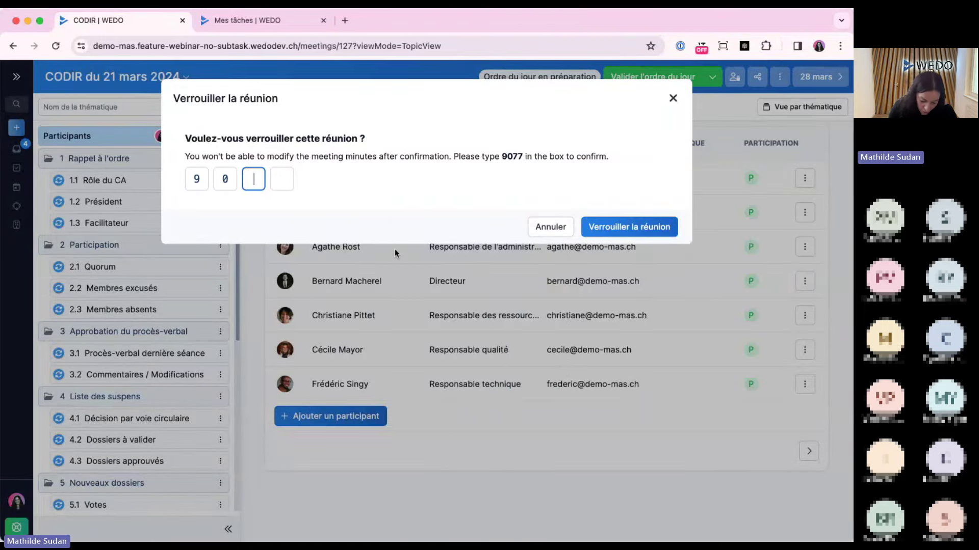
click(644, 227)
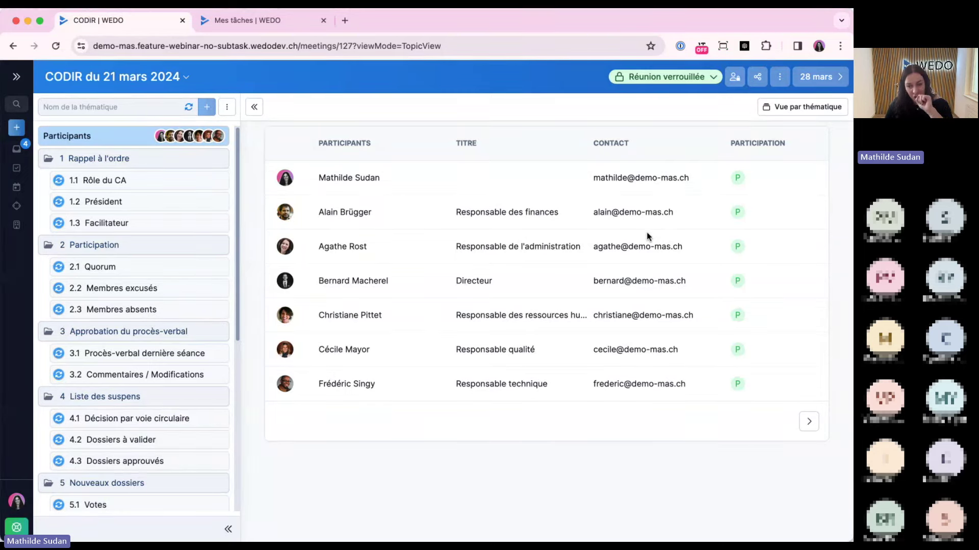
Step: Request signatures on the locked minutes at Signature électronique avancée level and send them to both signers
click(779, 77)
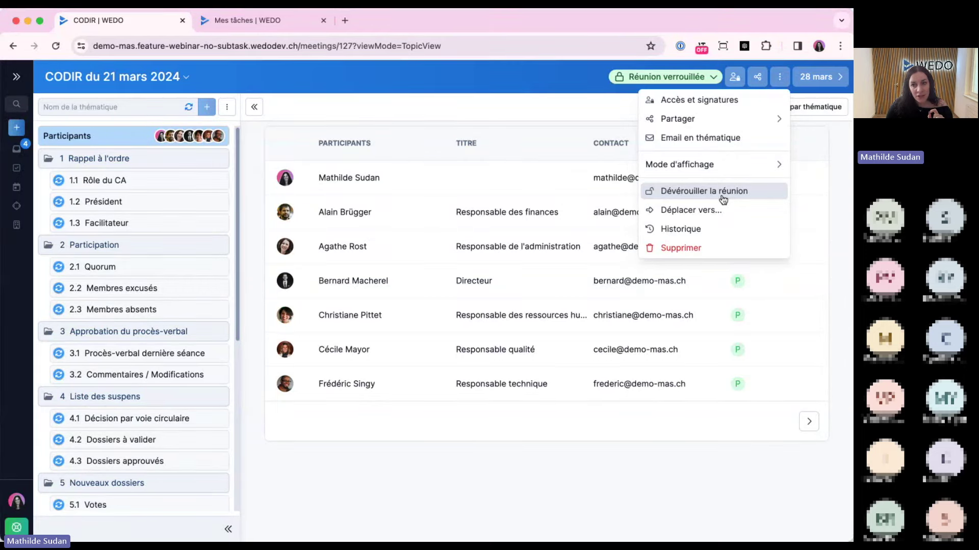
click(535, 115)
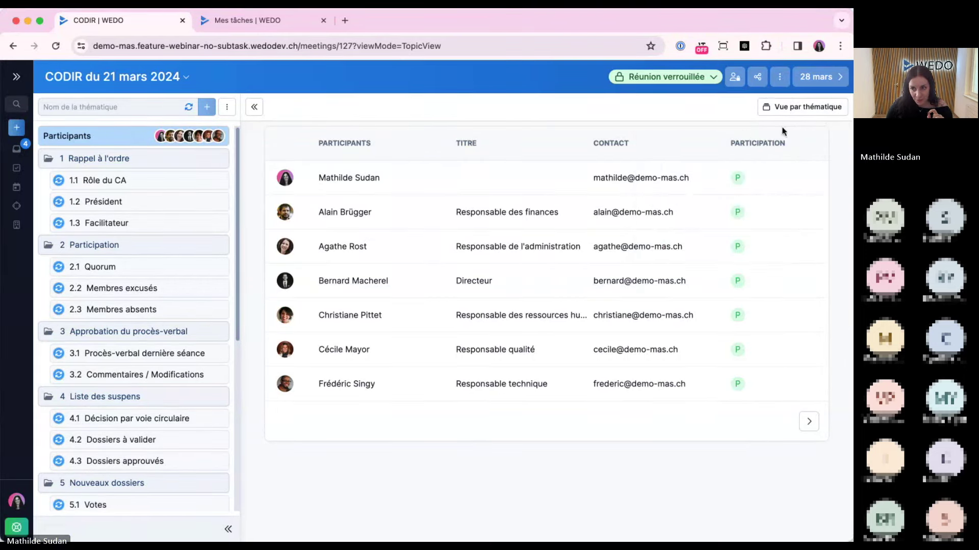
click(713, 78)
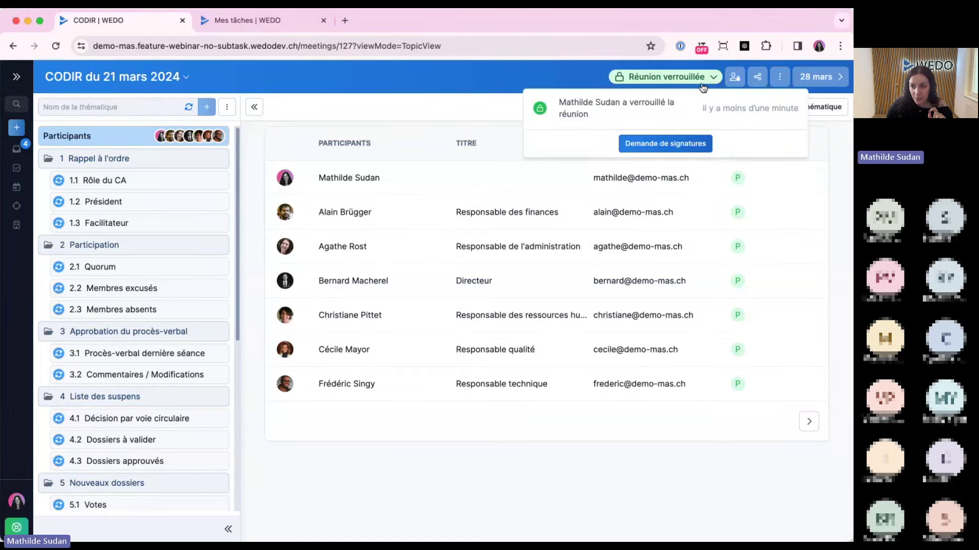
click(686, 145)
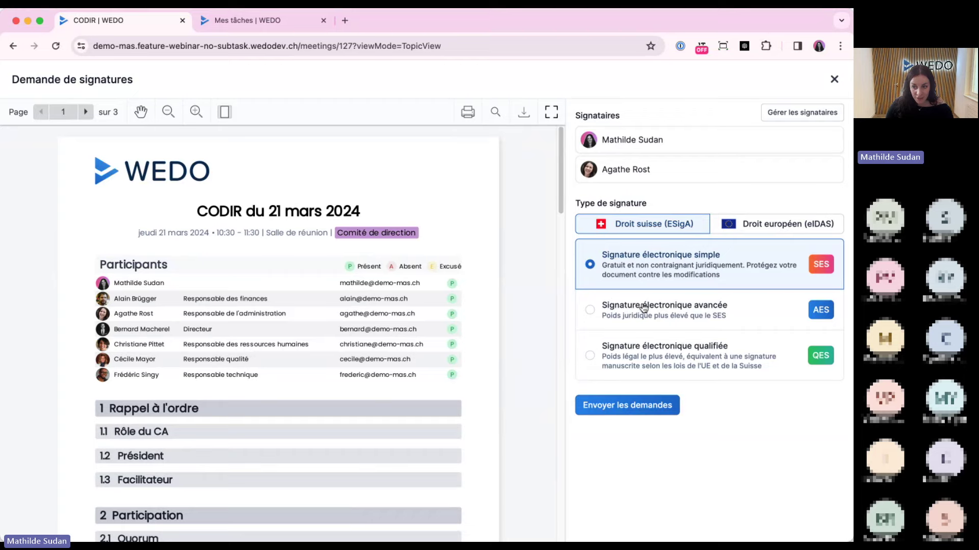
click(766, 308)
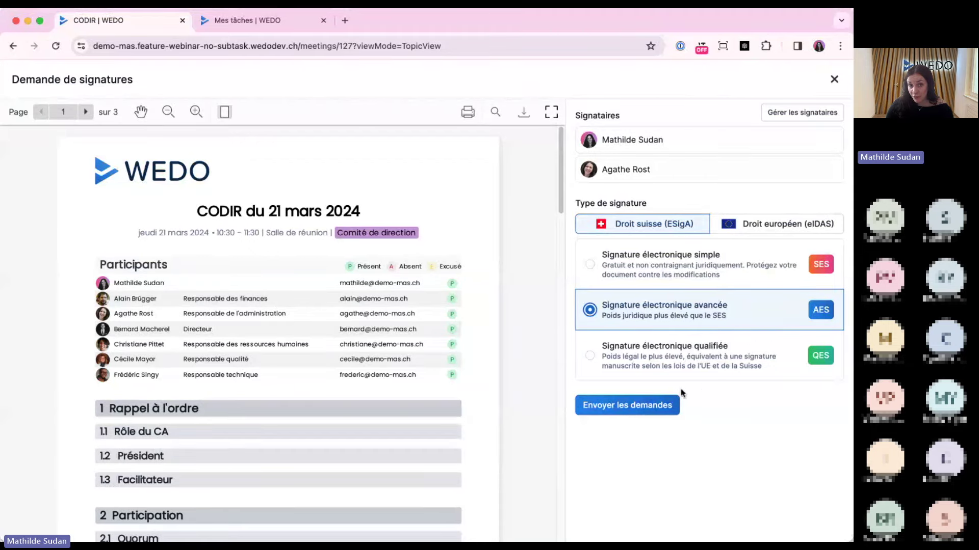
click(645, 411)
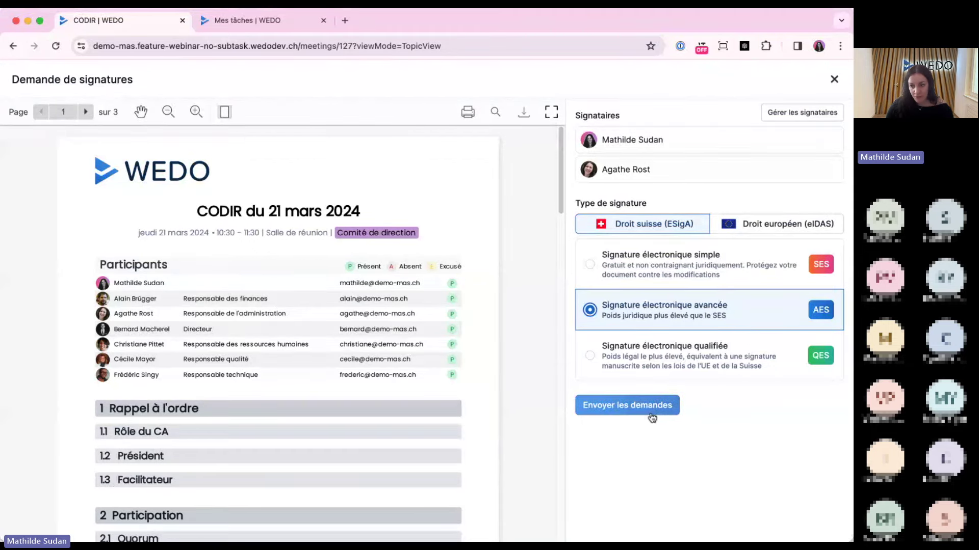
click(645, 412)
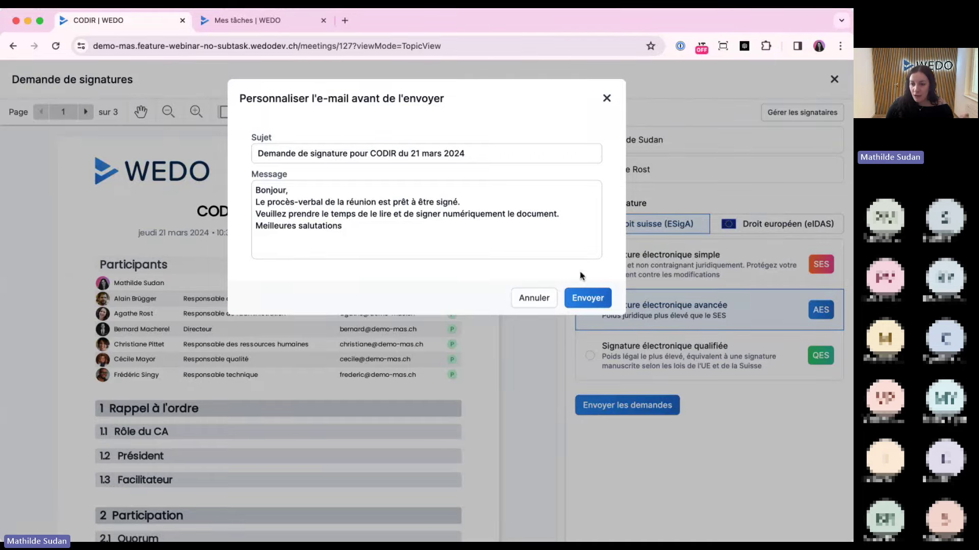
click(589, 293)
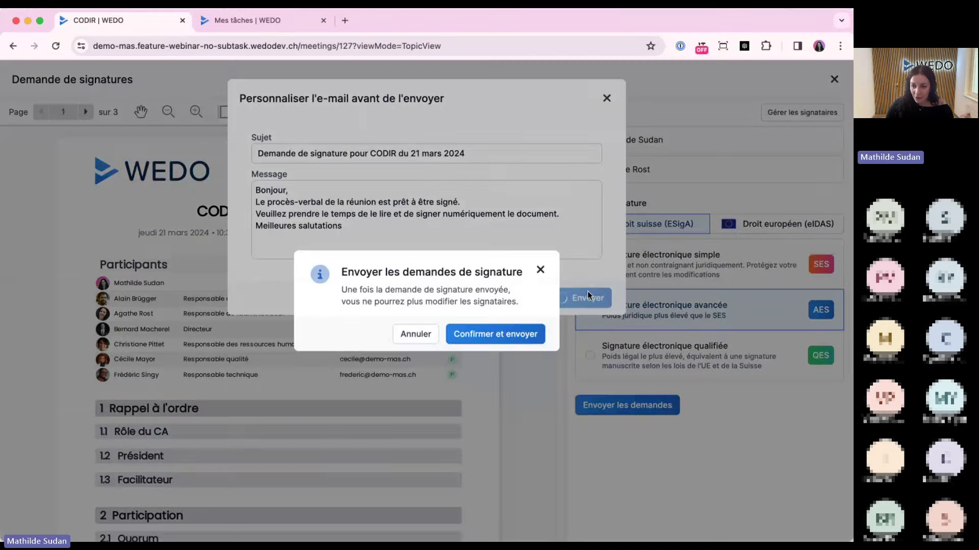
click(461, 331)
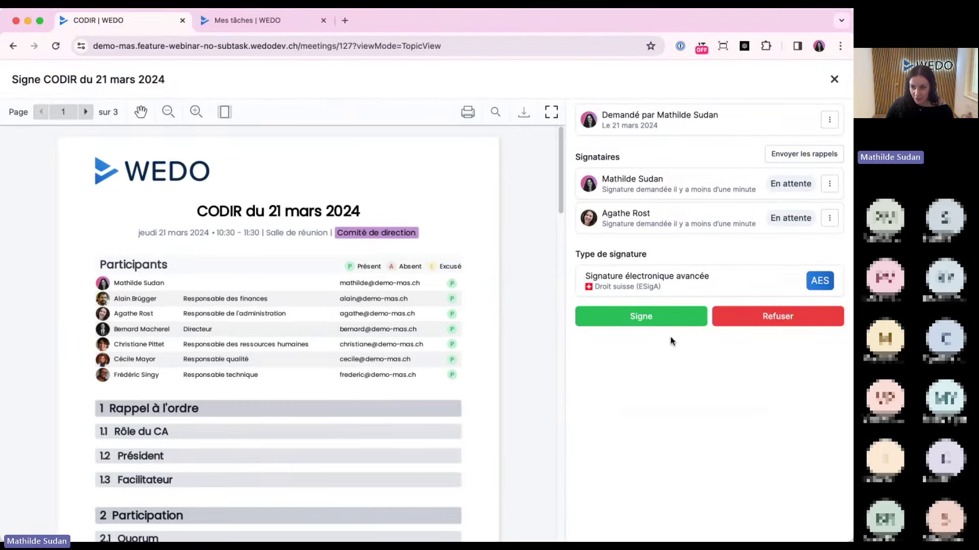
Step: Fill in your signer details: country Suisse (CH), corrected e-mail domain and phone number
click(663, 319)
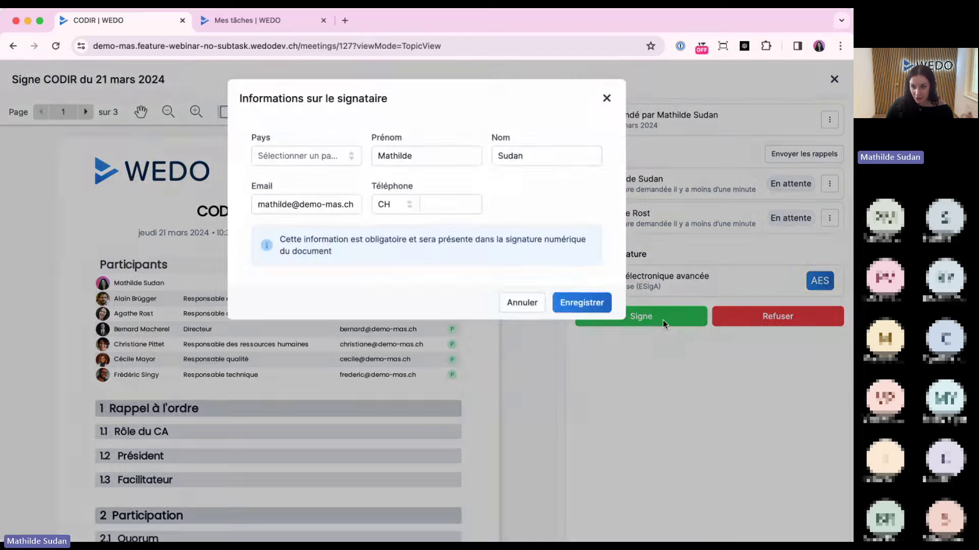
click(280, 157)
text(su)
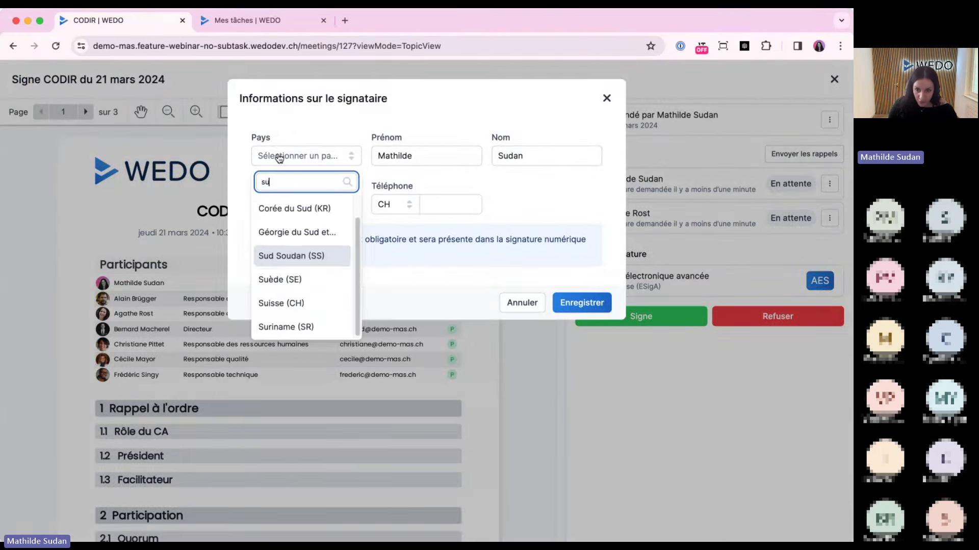
text(is)
click(274, 205)
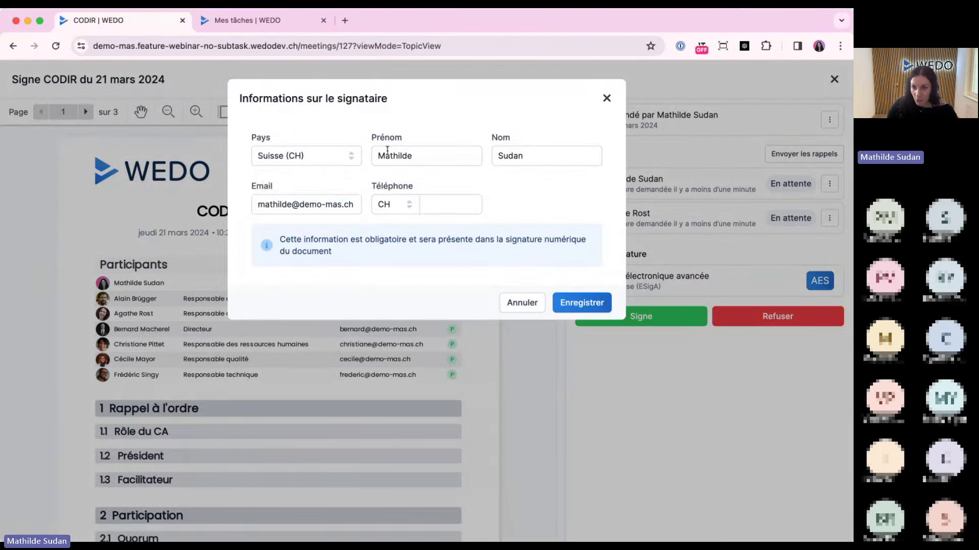
click(306, 202)
drag(303, 202, 366, 200)
key(BackSpace)
text(wedo)
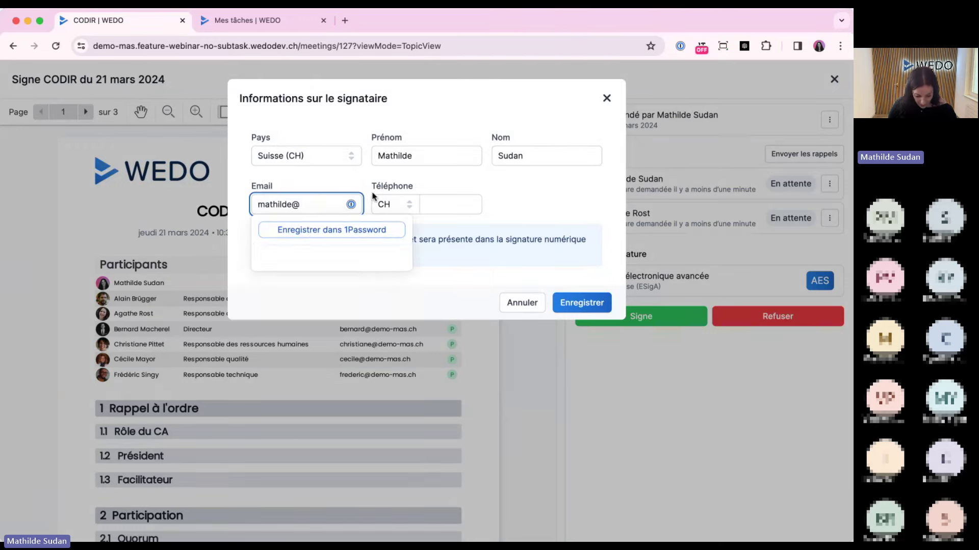
text(.co)
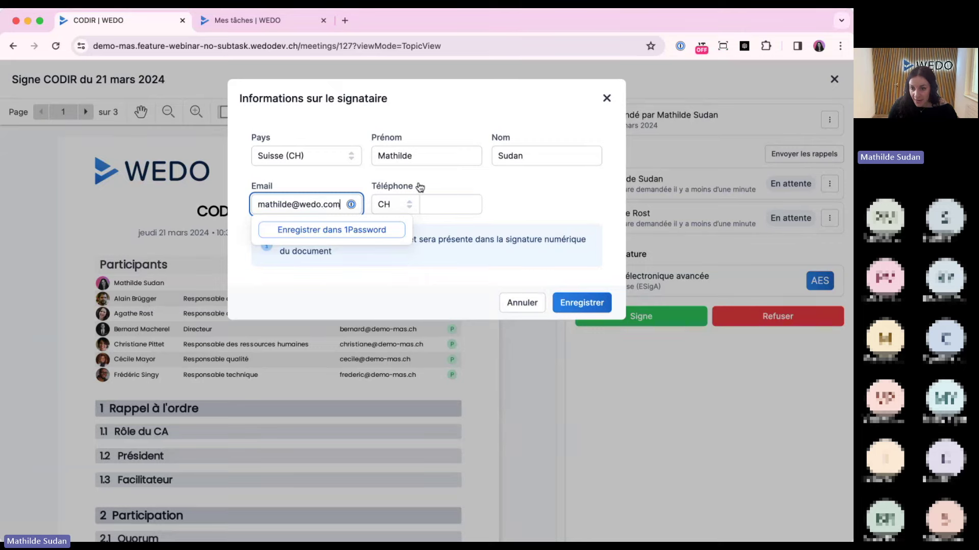
text(m)
click(471, 203)
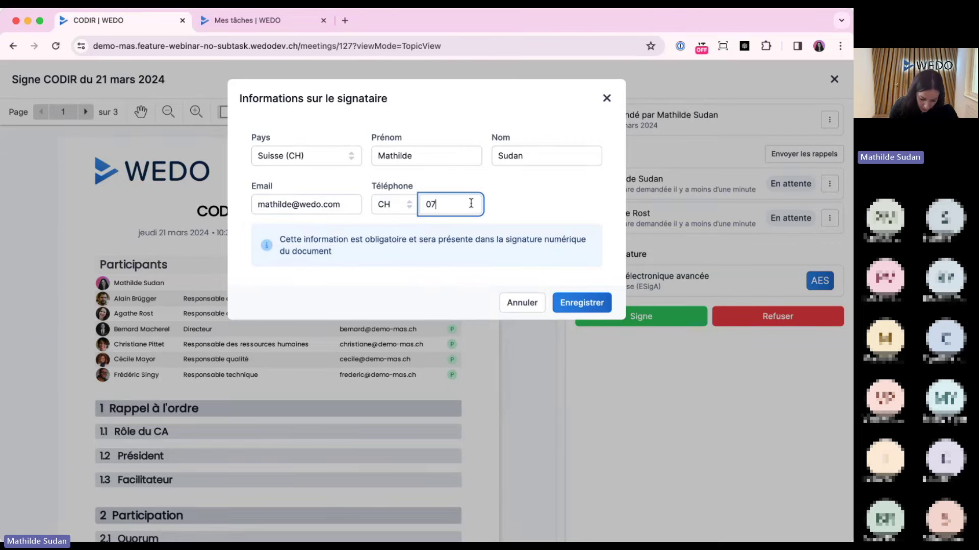
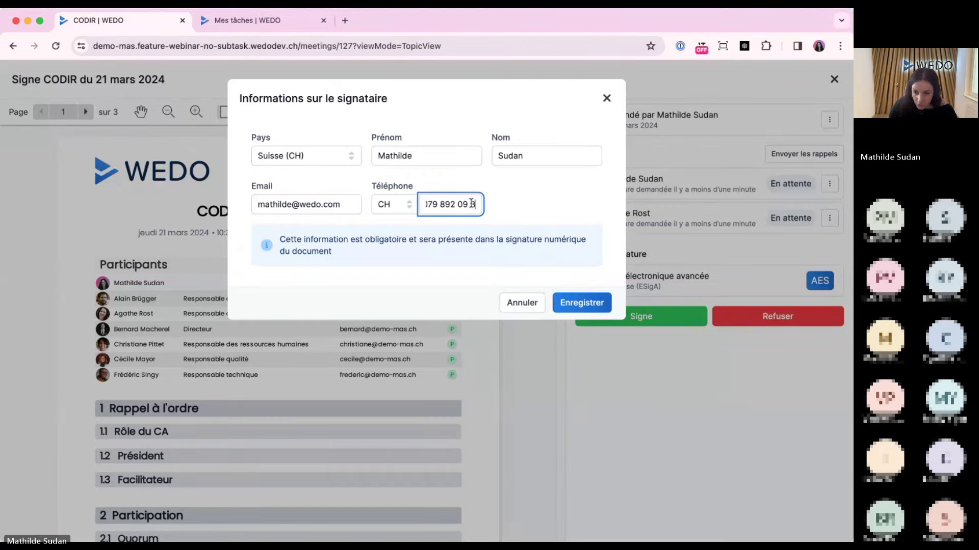
click(597, 305)
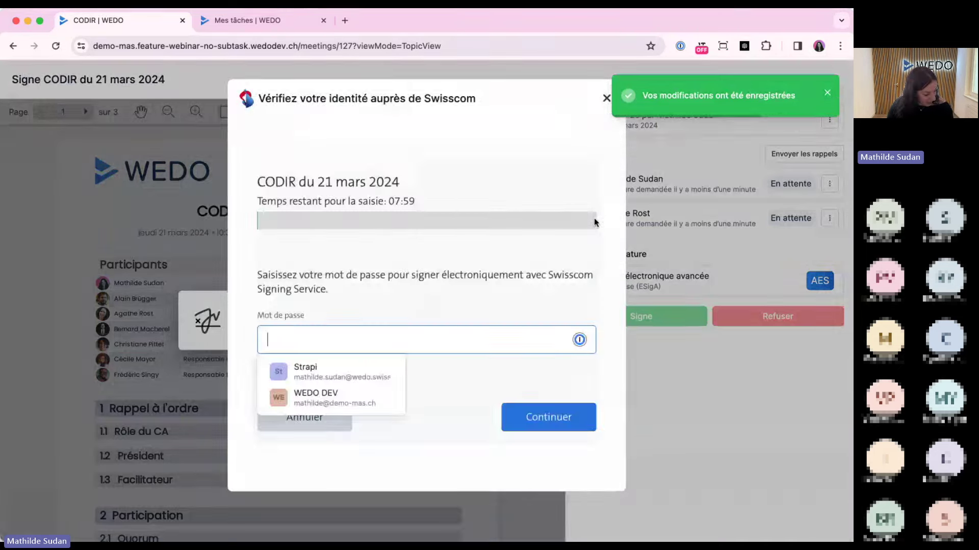
Step: Verify your identity with Swisscom by entering the signing password and the SMS code
text(••••)
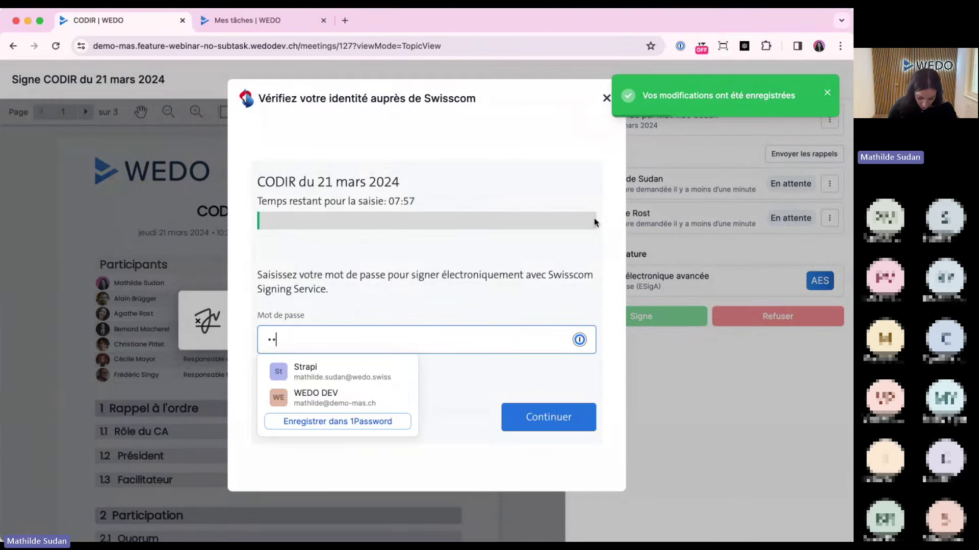
text(•••••)
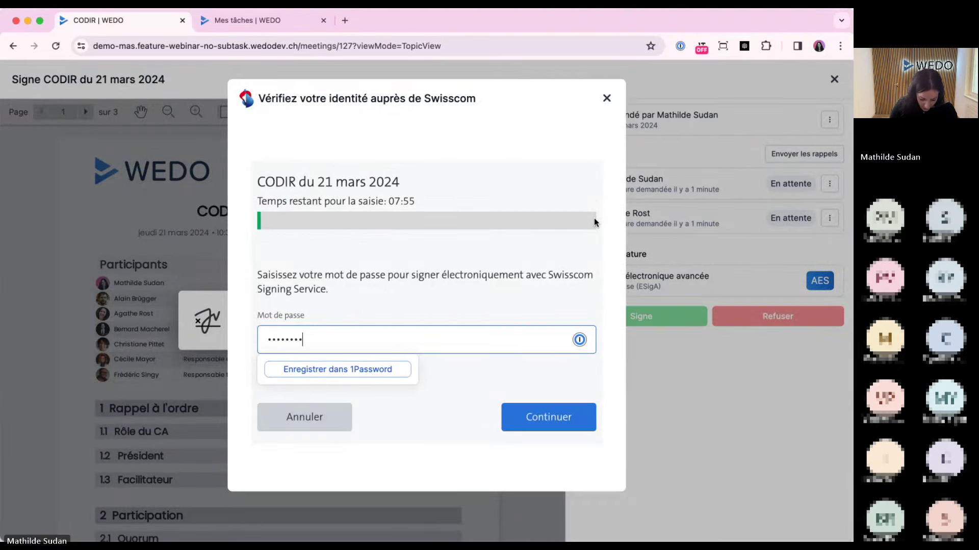
key(Return)
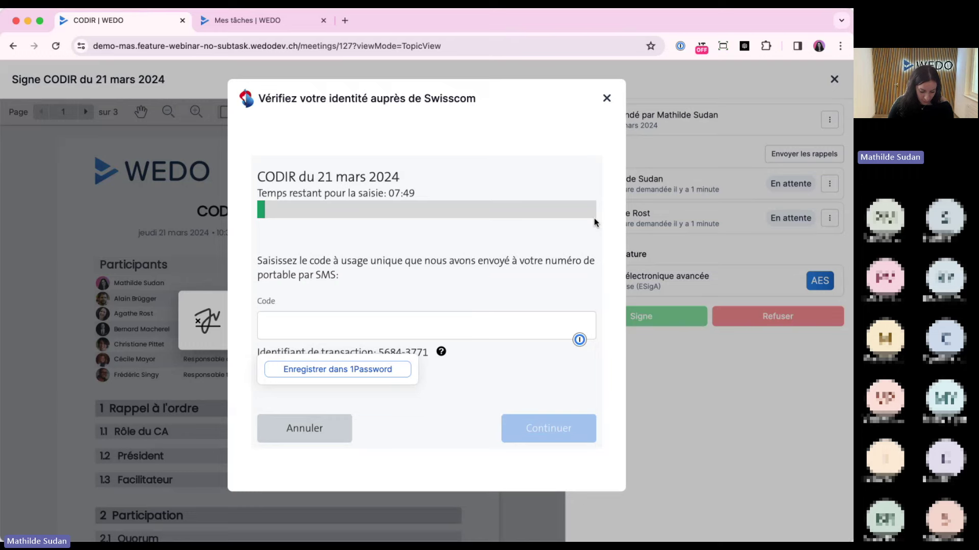
click(361, 320)
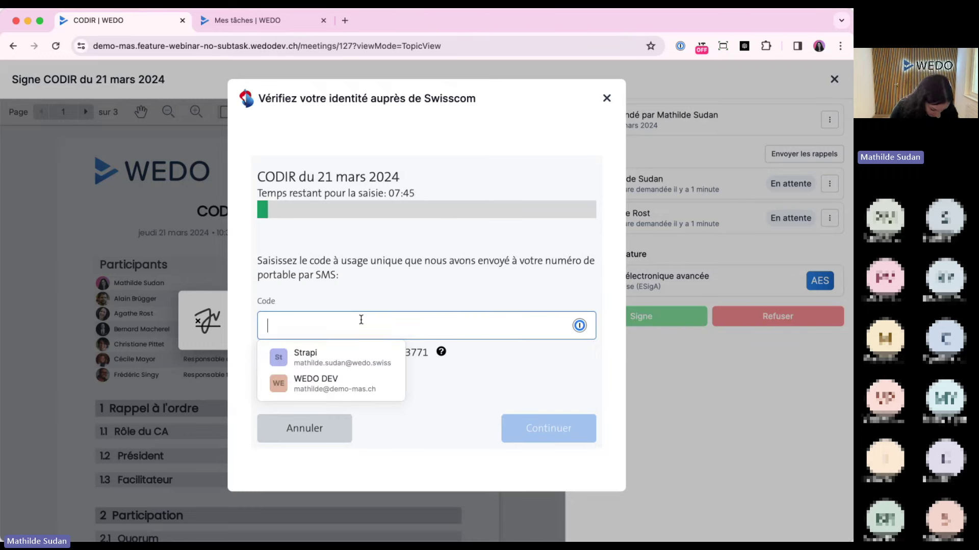
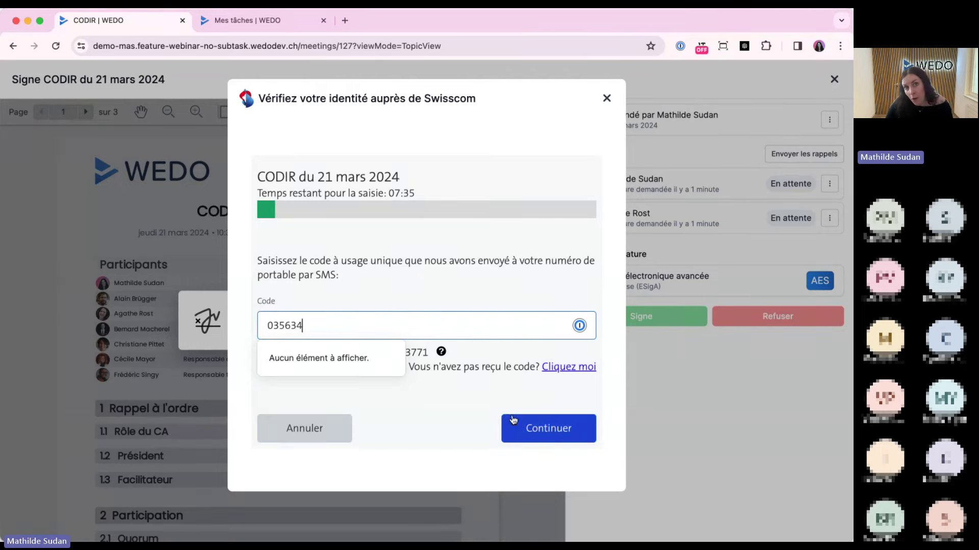
click(546, 430)
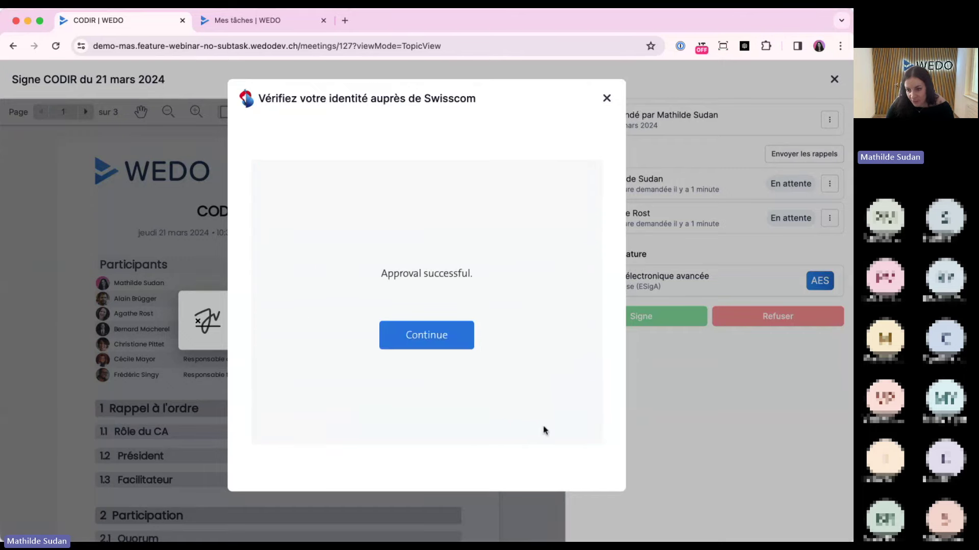
Step: Return to the minutes, send and confirm reminders to unsigned signatories, then close the signature panel
click(429, 340)
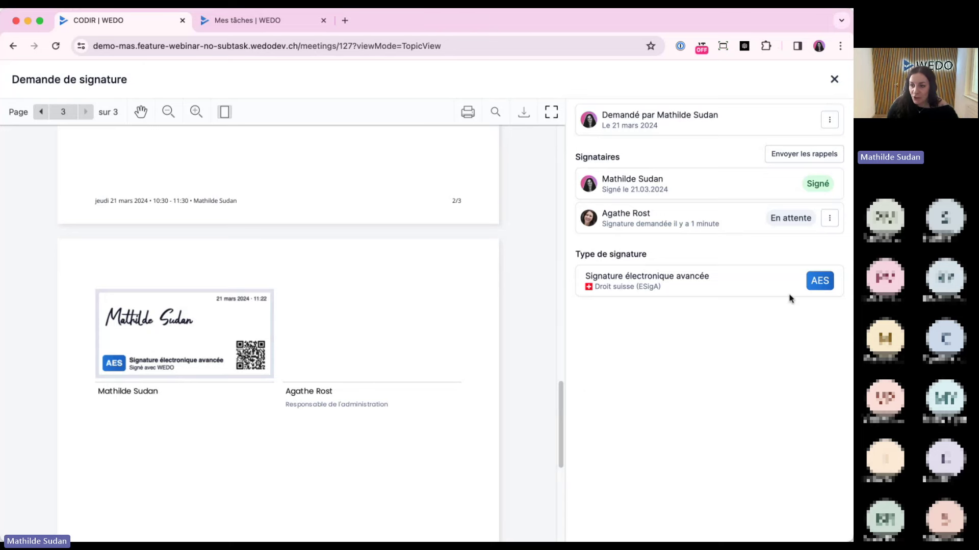
click(830, 165)
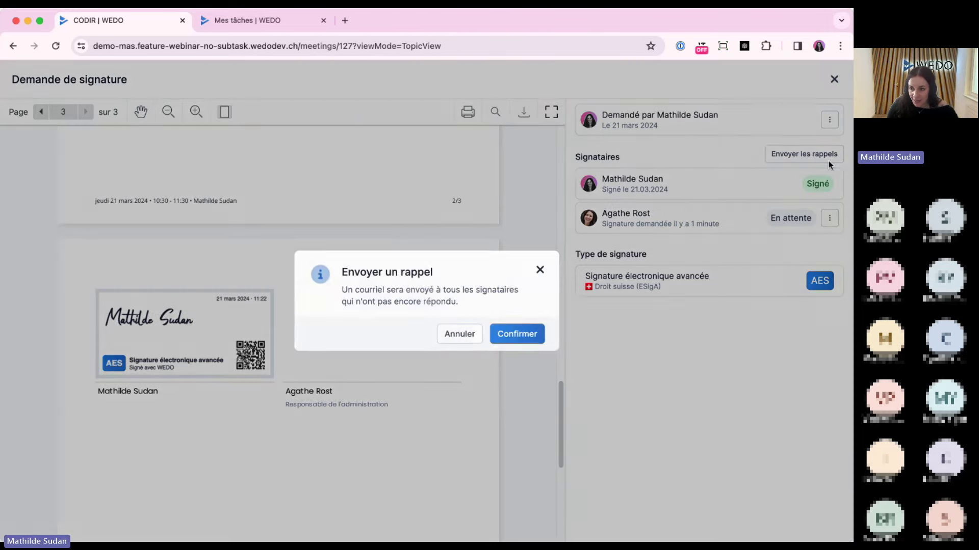
click(502, 335)
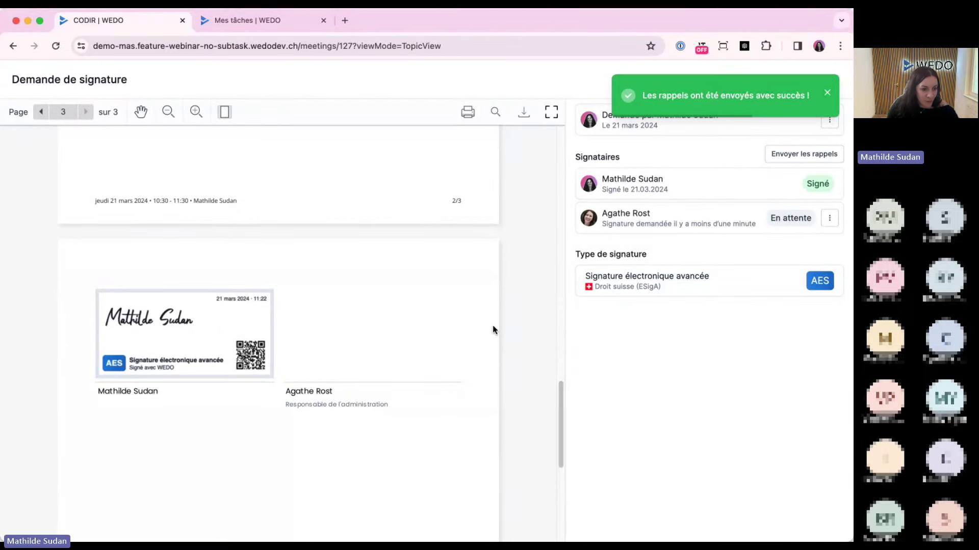
click(839, 80)
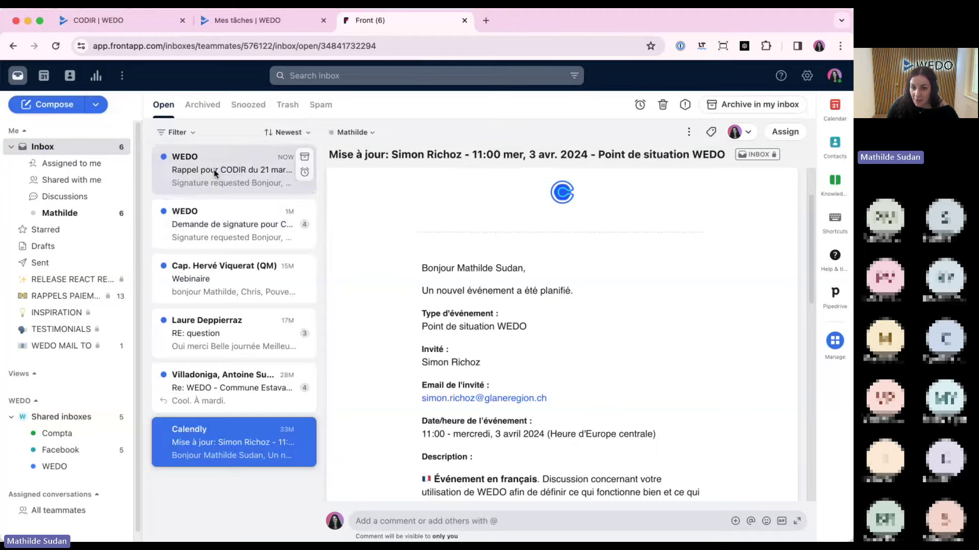
Step: Read the 'Rappel pour CODIR du 21 mars 2024' email in Front, then switch back to the CODIR | WEDO tab
click(215, 173)
scroll(627, 332, down, 3)
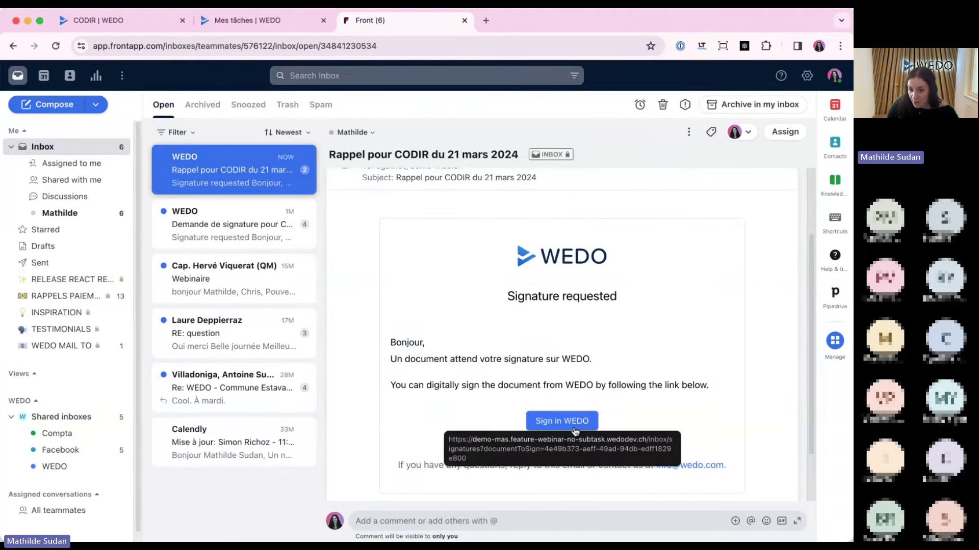
click(127, 21)
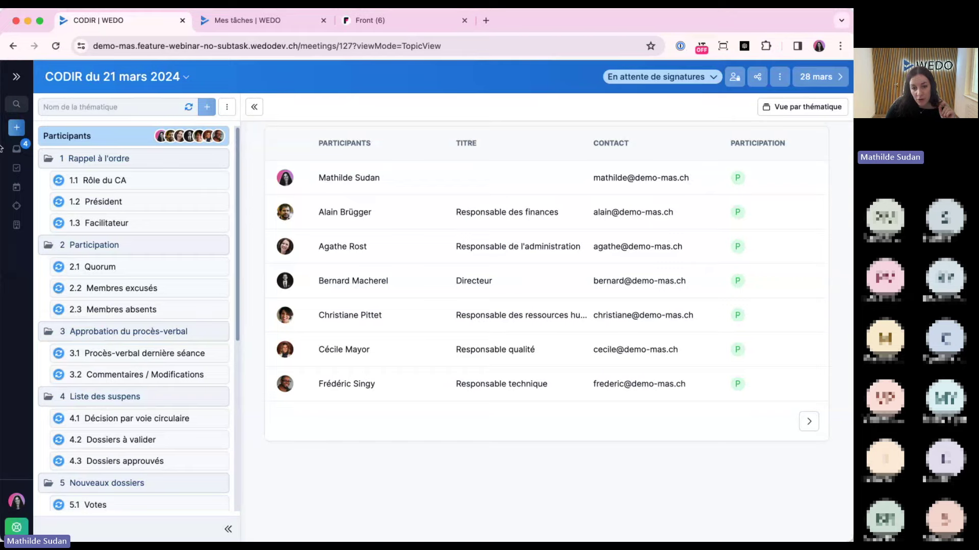
Step: Go to Paramètres from your profile and open the Signature settings page
click(17, 77)
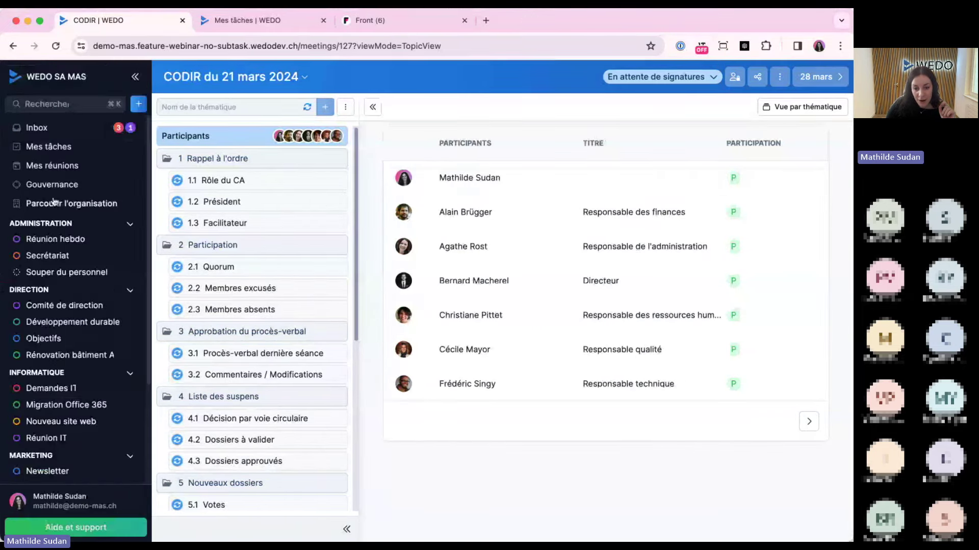
click(81, 505)
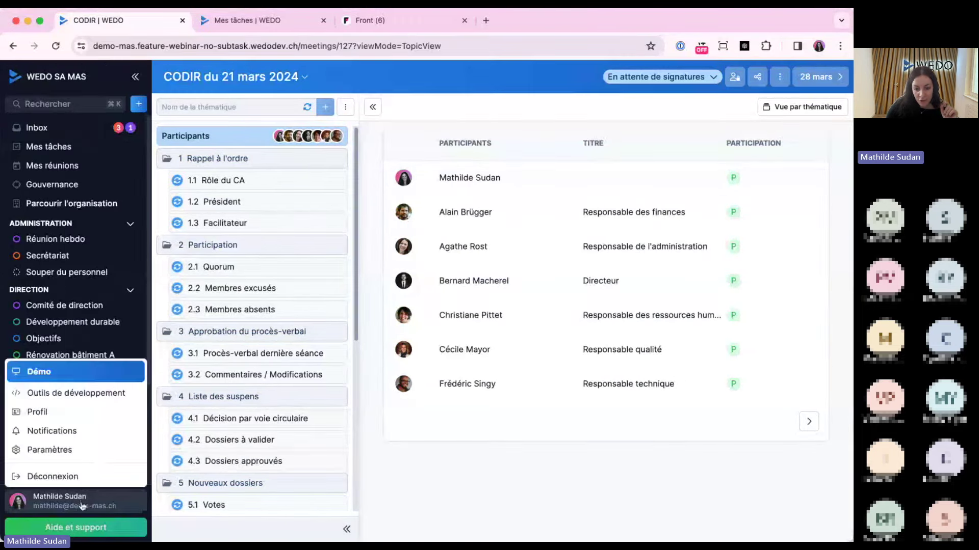
click(93, 448)
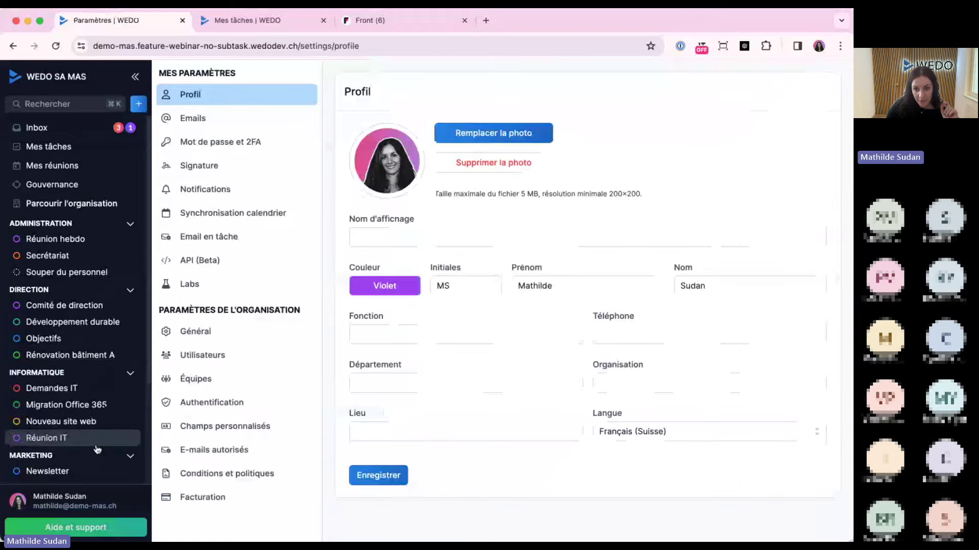
click(209, 170)
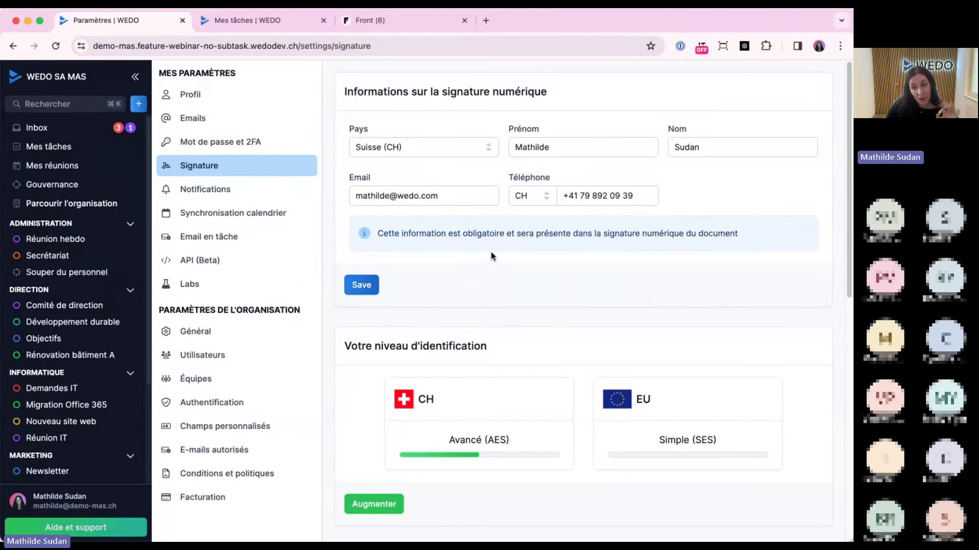
Step: Enter 'Sécrétaire direction' as the visual signature's Ligne optionnelle
scroll(492, 255, down, 7)
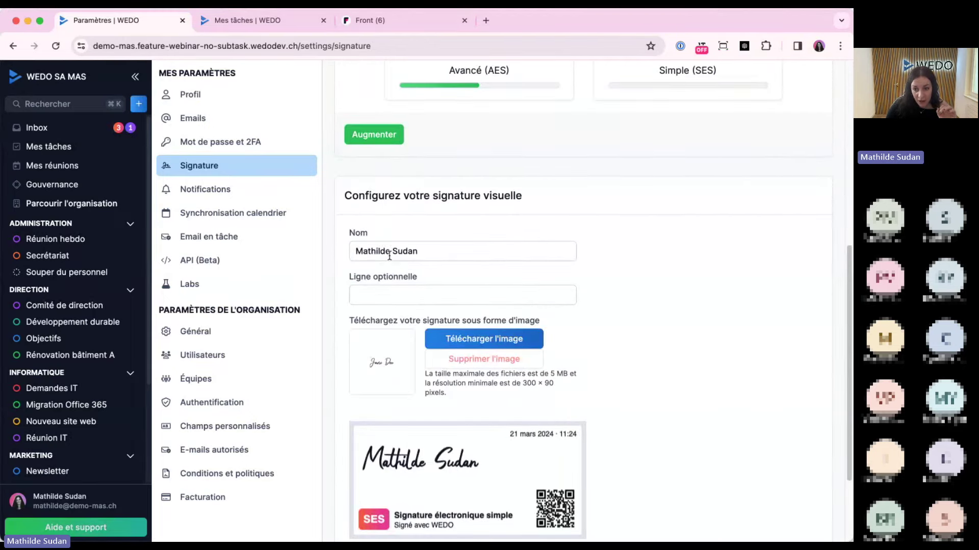
click(398, 291)
text(Sé)
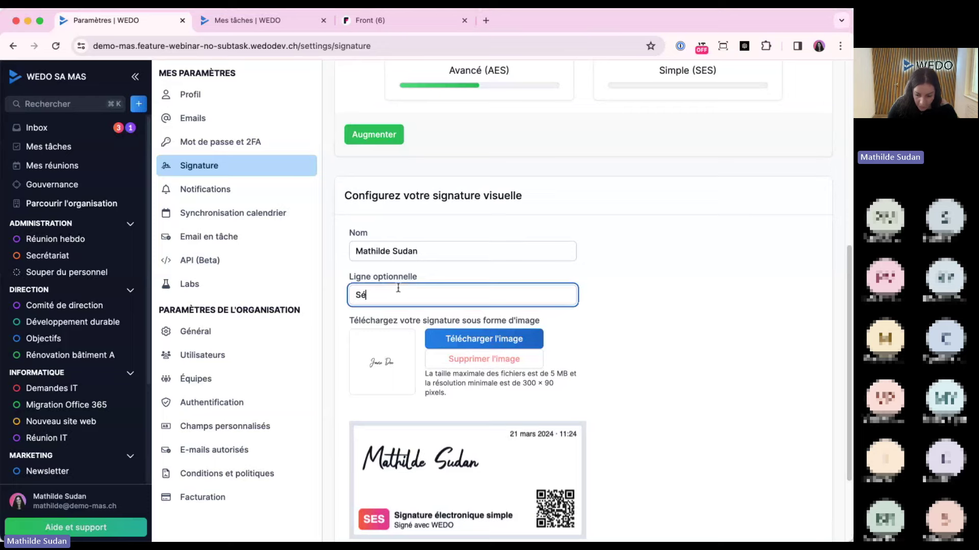
text(cr)
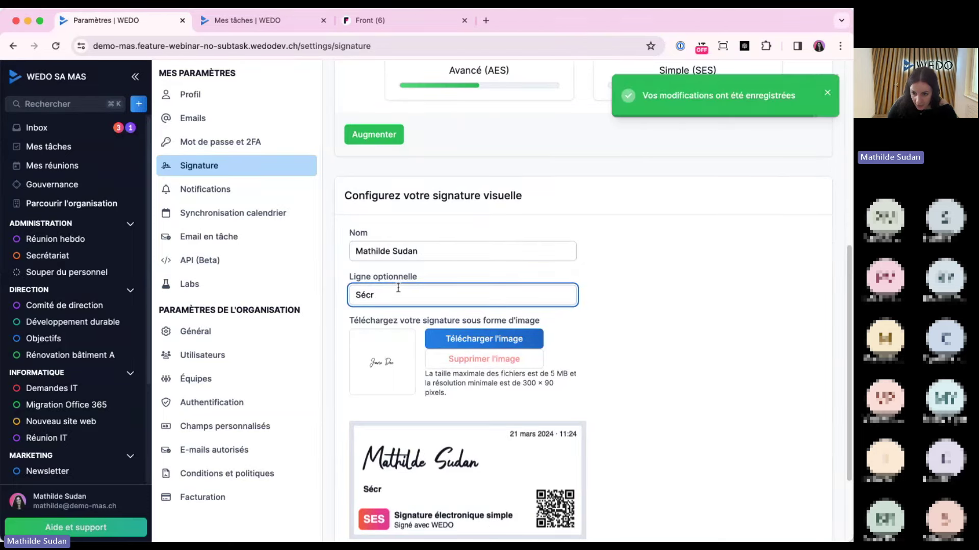
text(étaire direction)
click(515, 312)
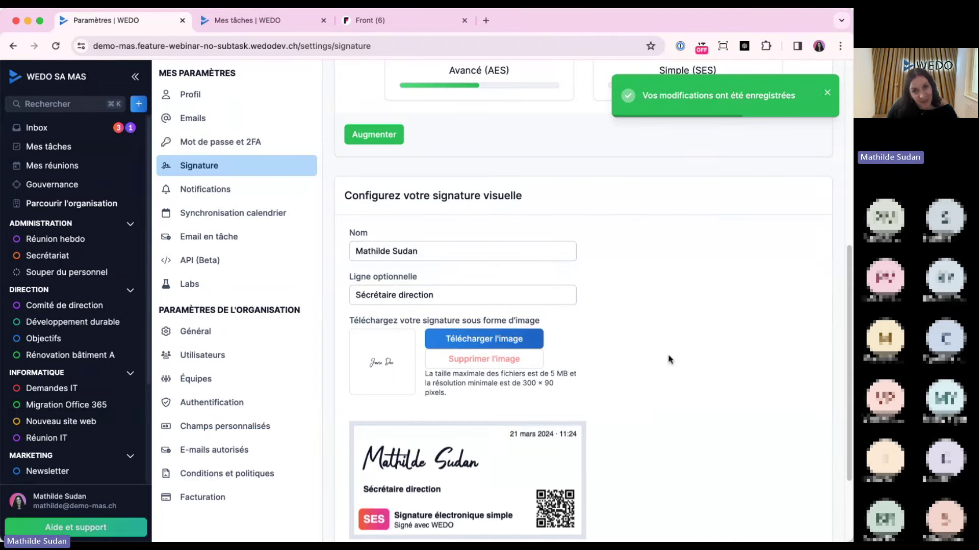
Step: Switch the signature handwriting to Police B, then return to Mes tâches
scroll(614, 360, down, 3)
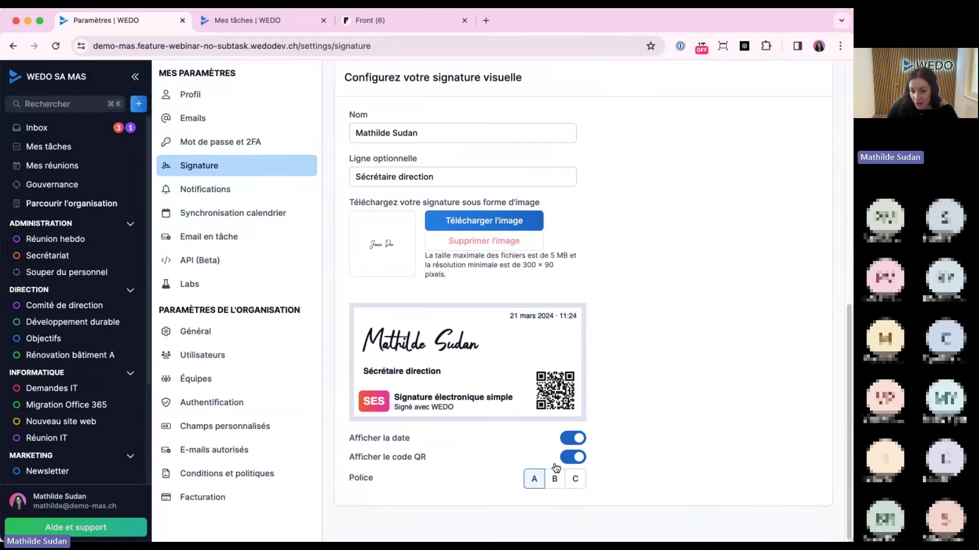
click(554, 482)
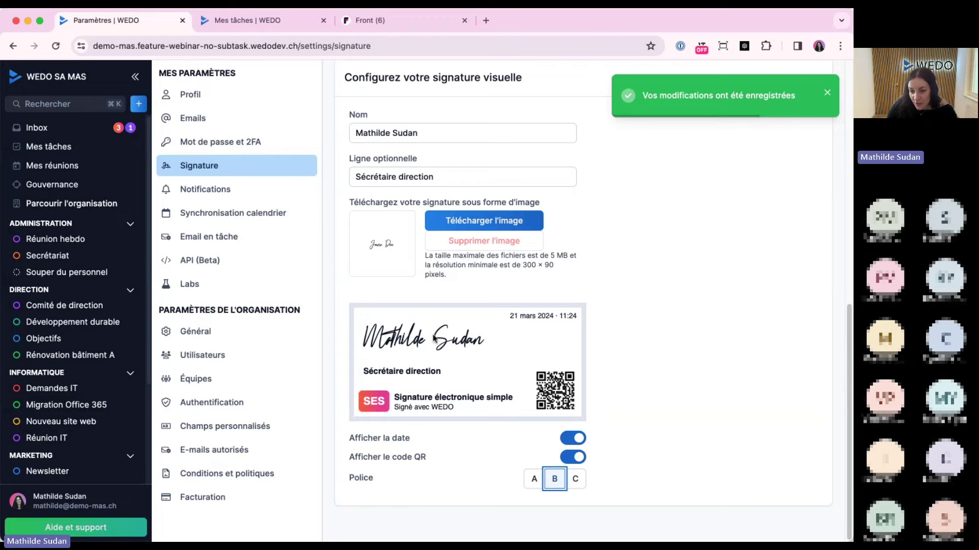
click(641, 389)
scroll(642, 390, up, 10)
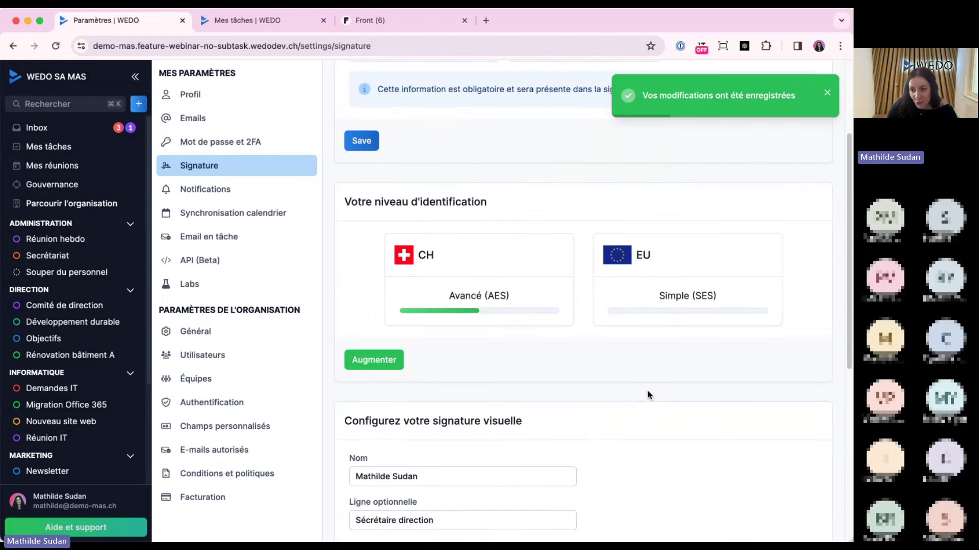
scroll(648, 395, down, 10)
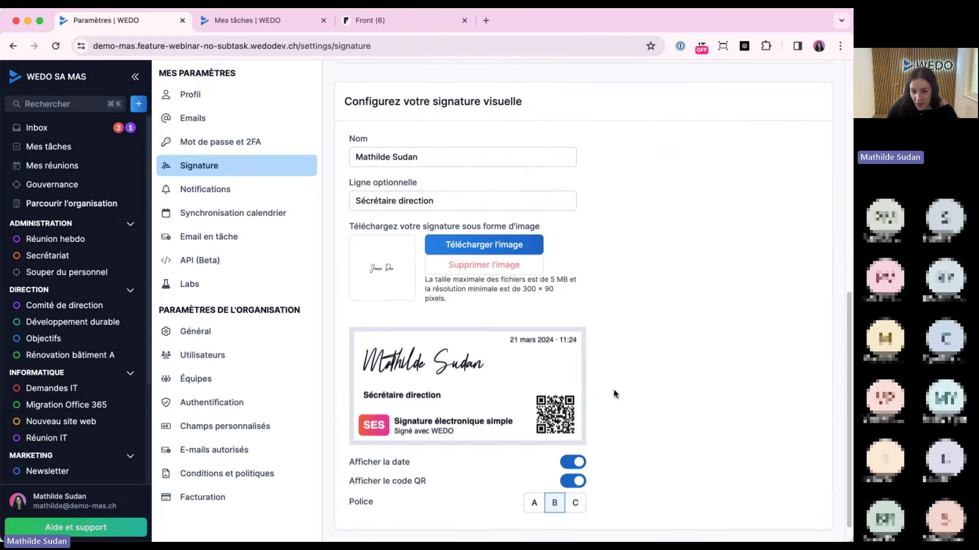
scroll(434, 396, up, 8)
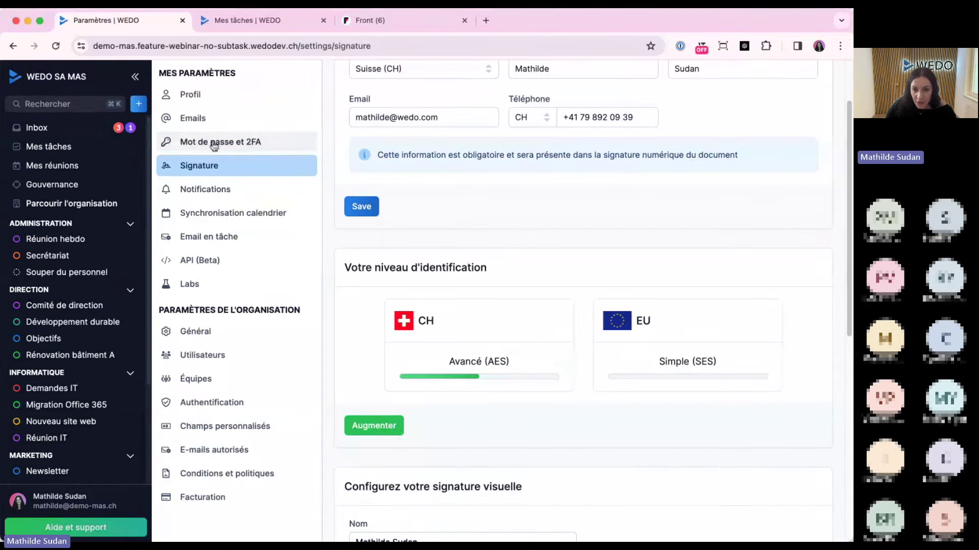
click(108, 149)
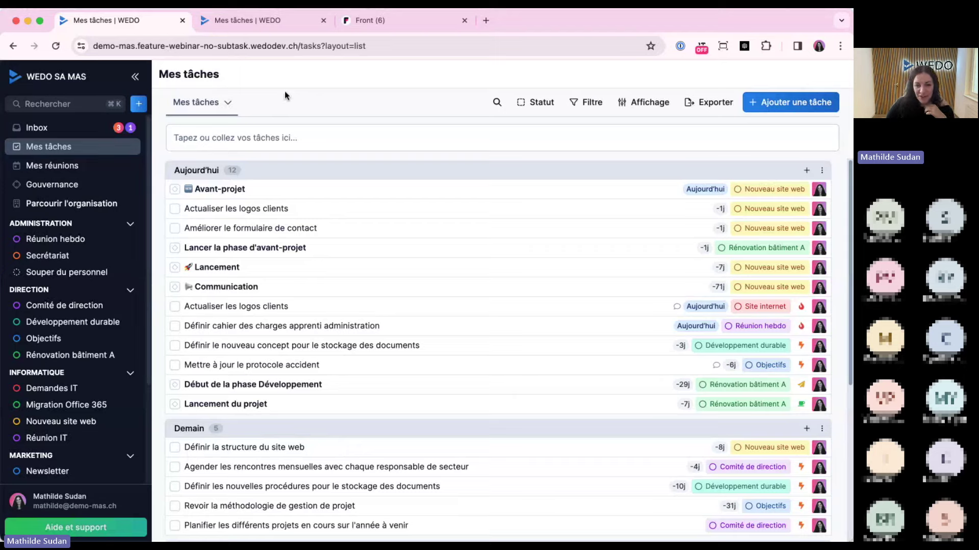
Step: Mark the Salons et Expositions notification read in the Inbox and show the pending votes
click(72, 134)
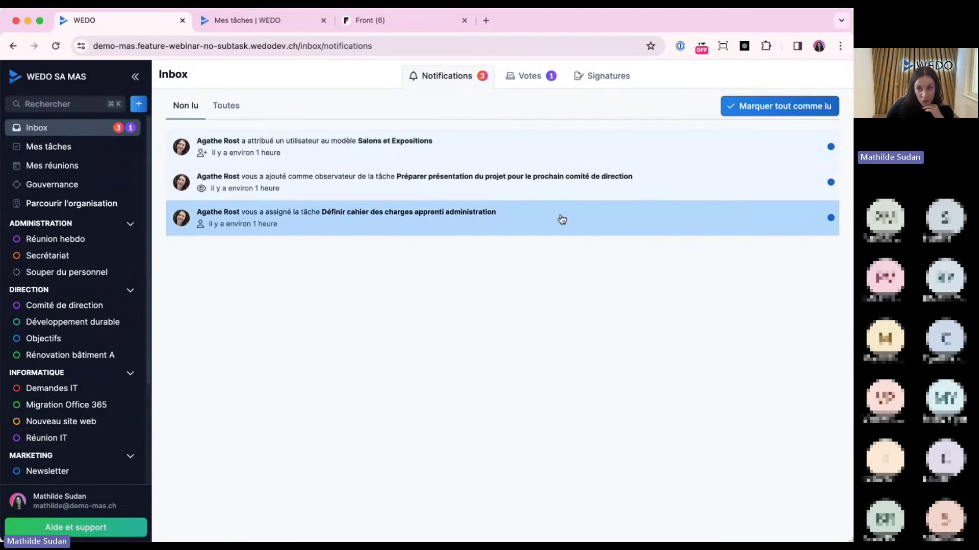
click(831, 149)
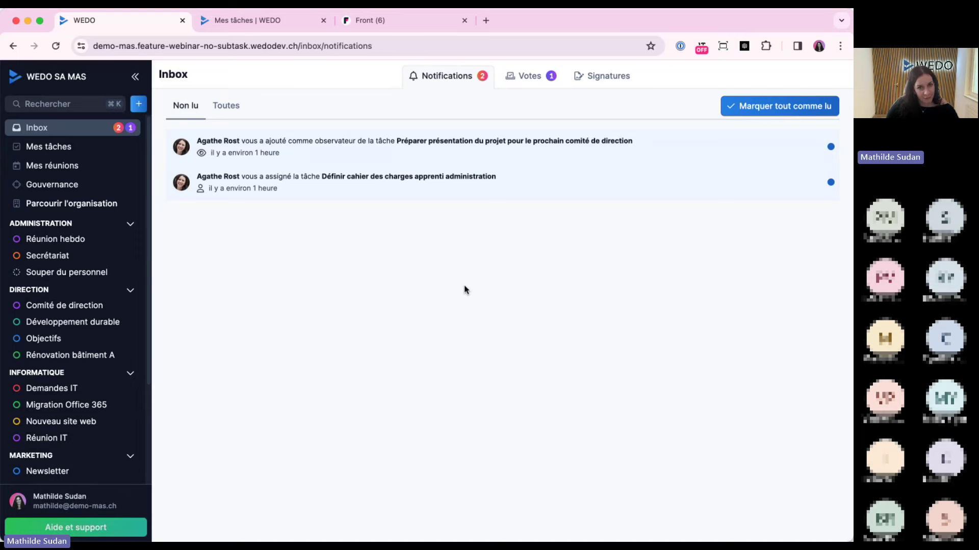
click(510, 76)
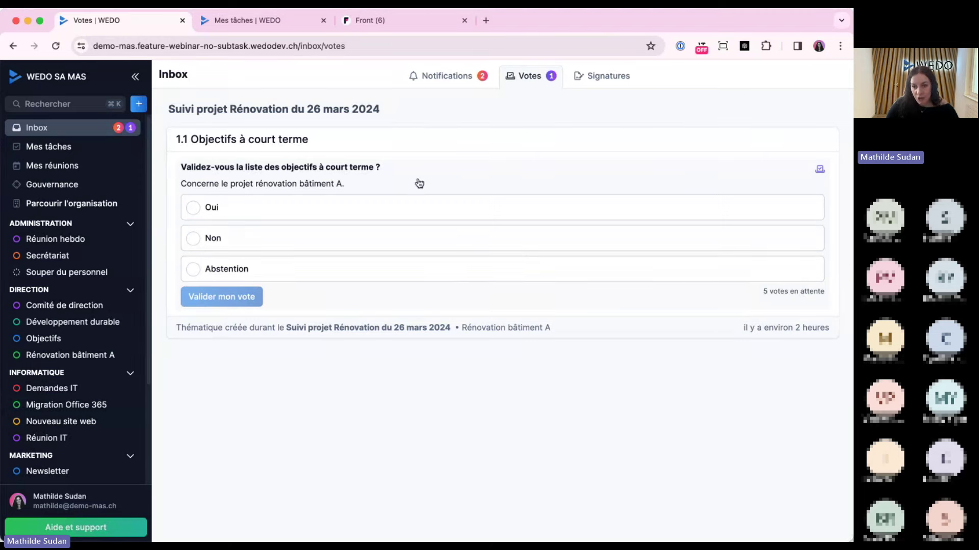
Step: Vote Oui on the short-term objectives question, confirm no signatures are pending, then go to Mes tâches
click(277, 213)
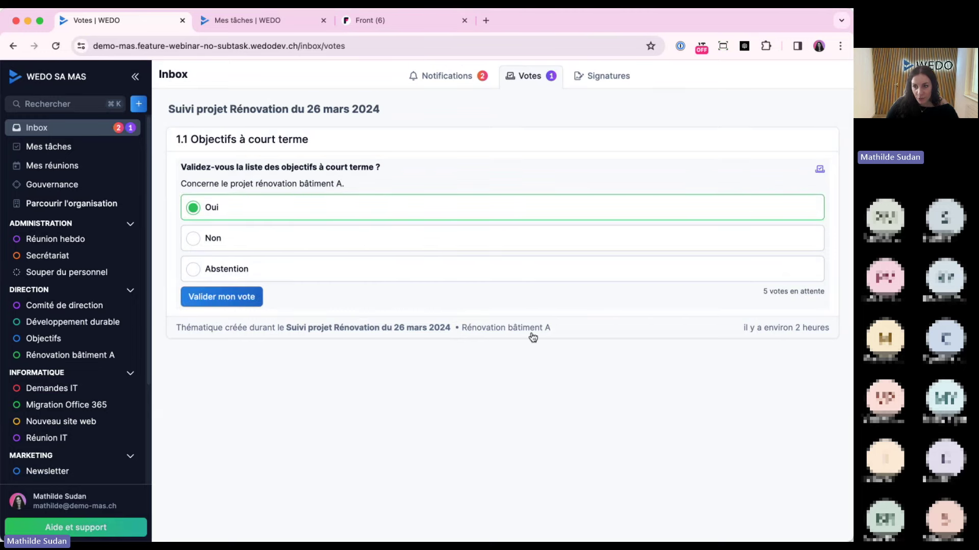
click(605, 80)
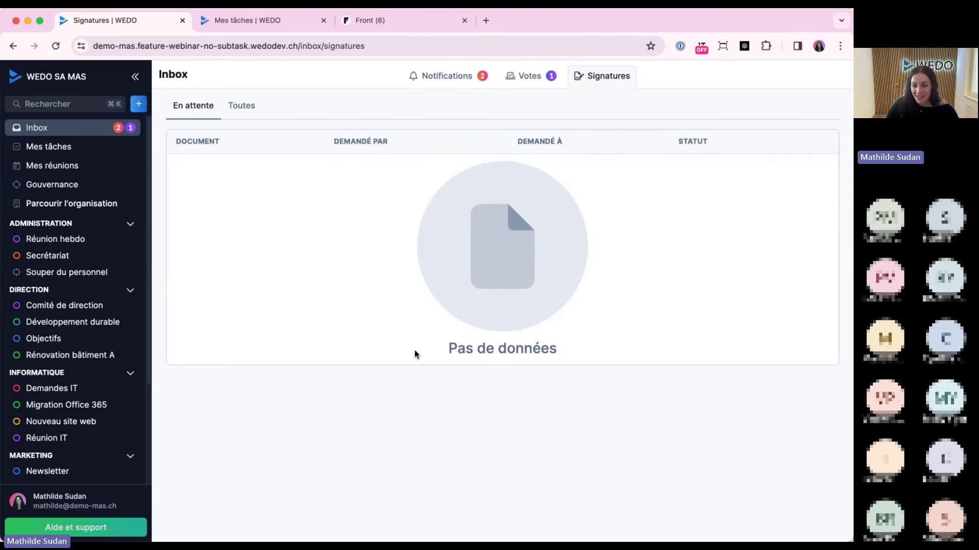
click(74, 153)
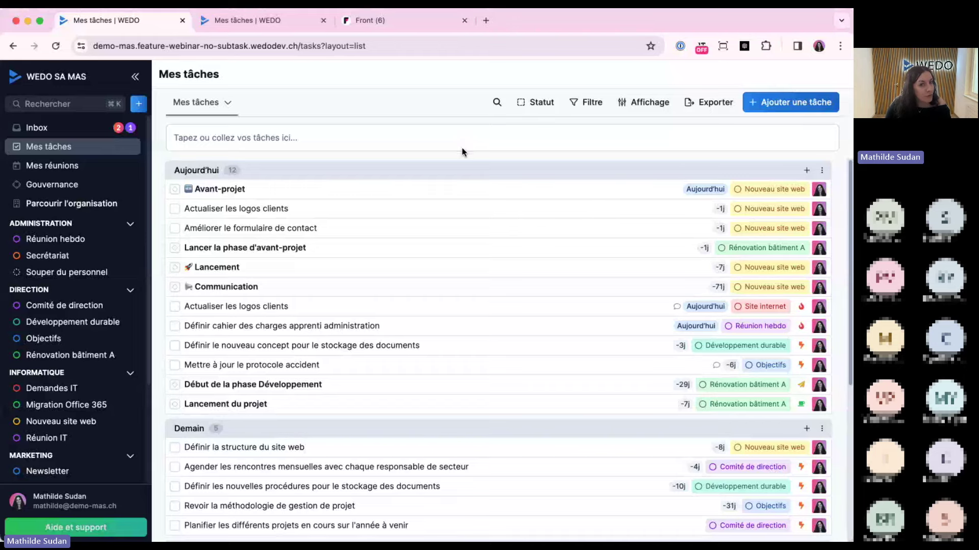
Step: Import governance-entreprise abc.json on the Gouvernance page, then briefly view the Entreprise ABC circle details
click(89, 184)
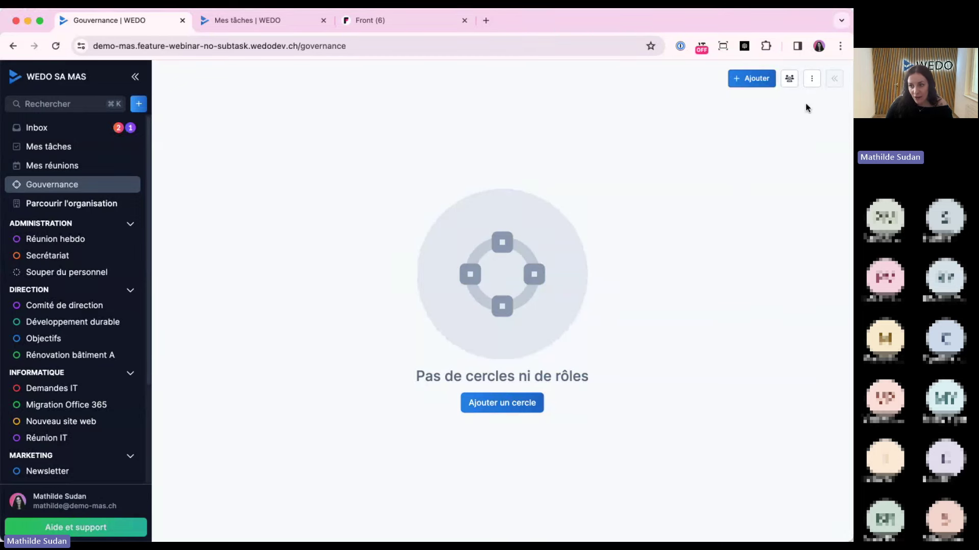
click(812, 79)
click(708, 100)
click(337, 201)
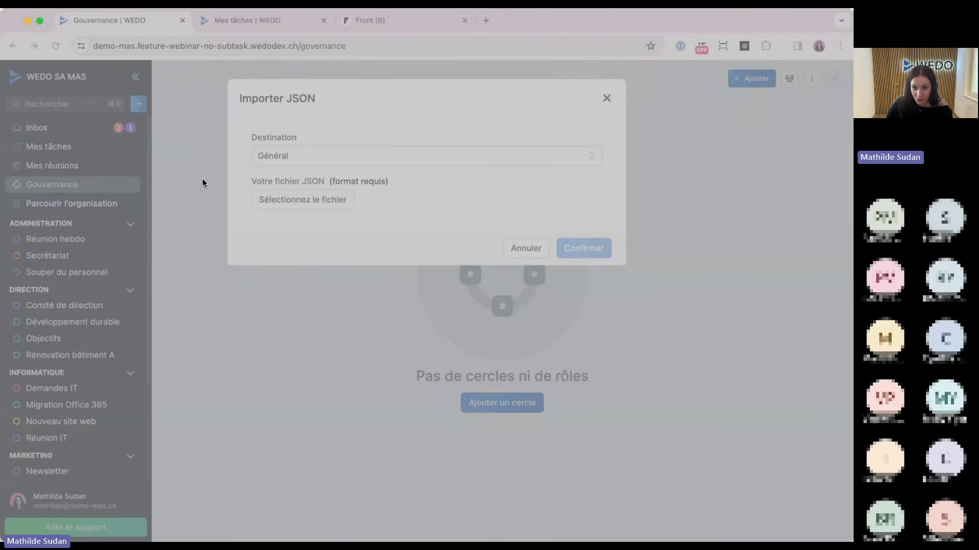
click(548, 256)
click(591, 253)
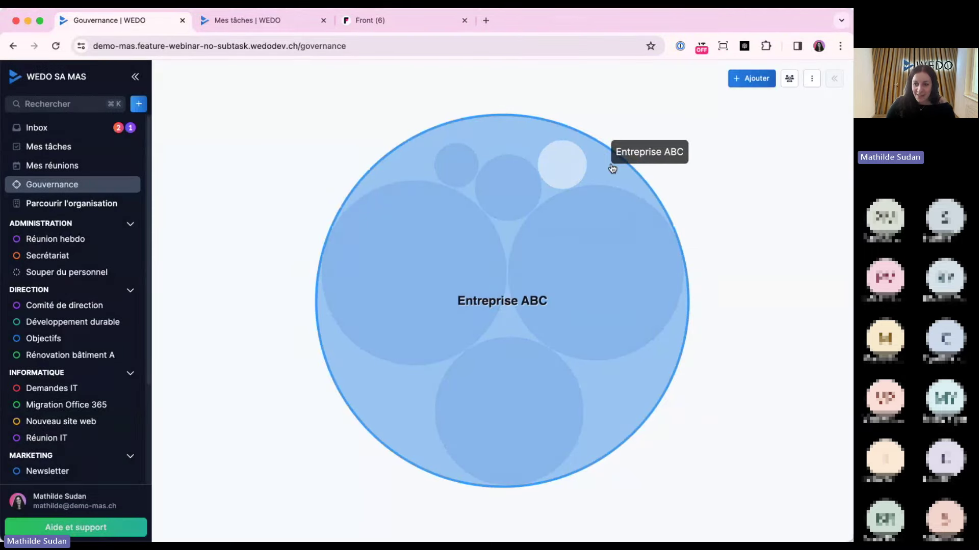
click(611, 163)
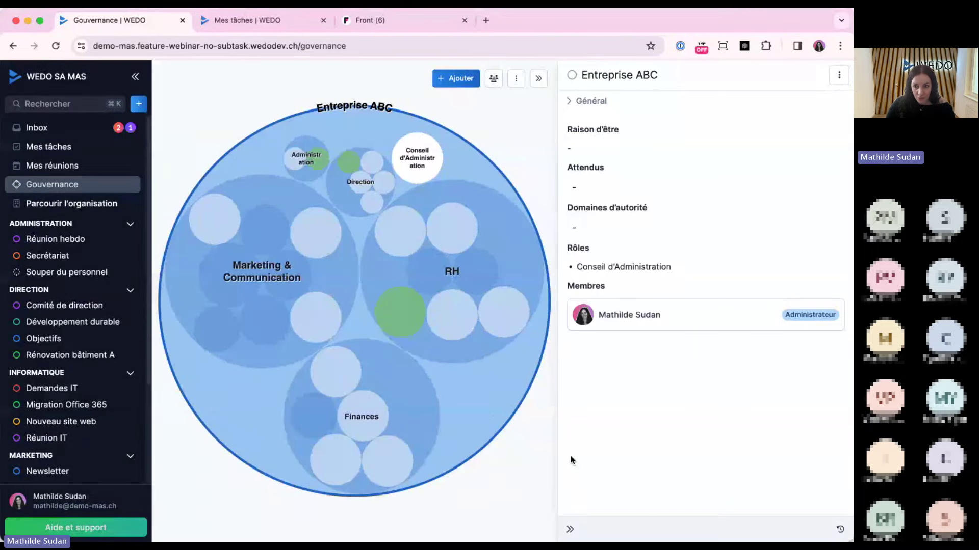
click(571, 530)
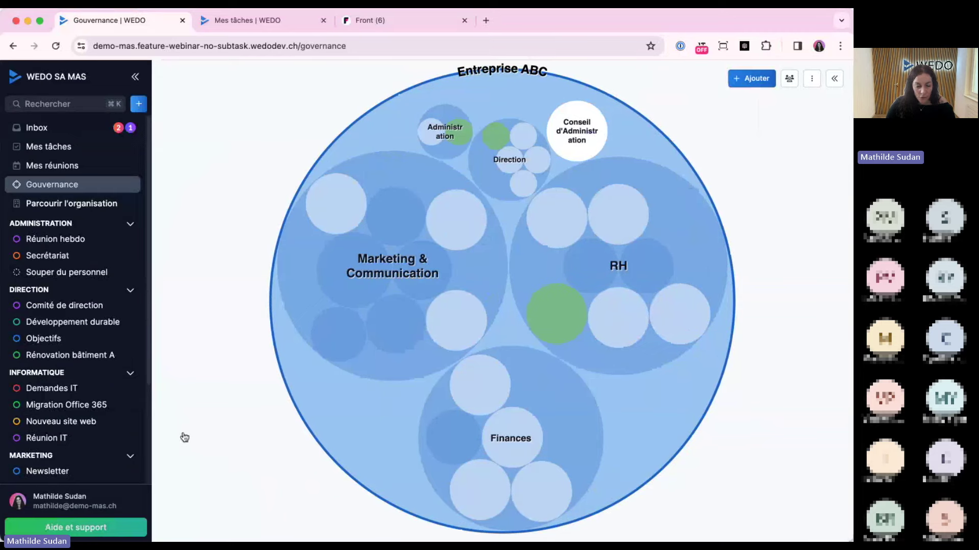